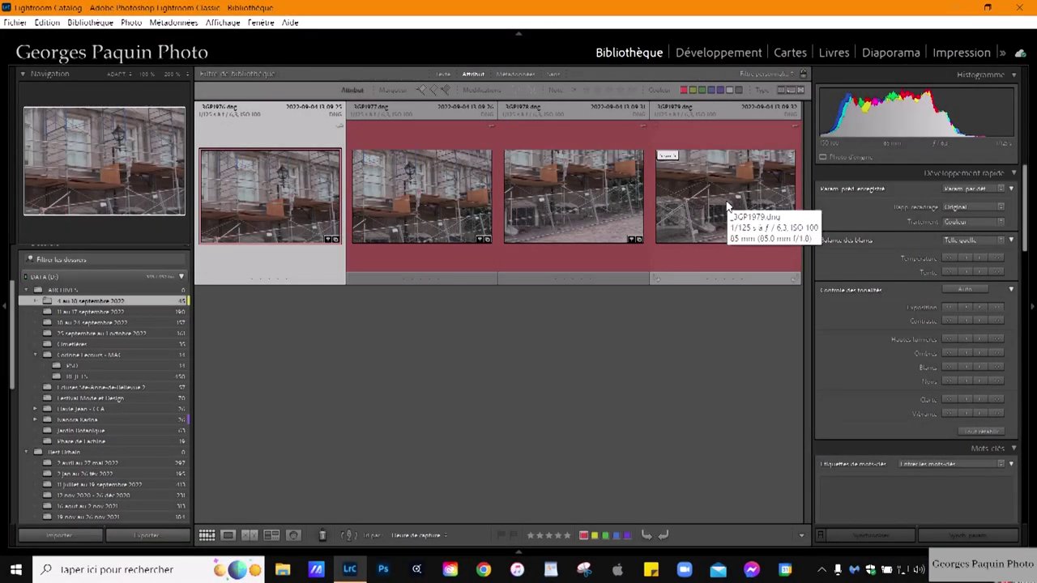
- Preview scaffolding shots 3GP1976–3GP1979 full-size, then select all four back in Grid
double_click(305, 215)
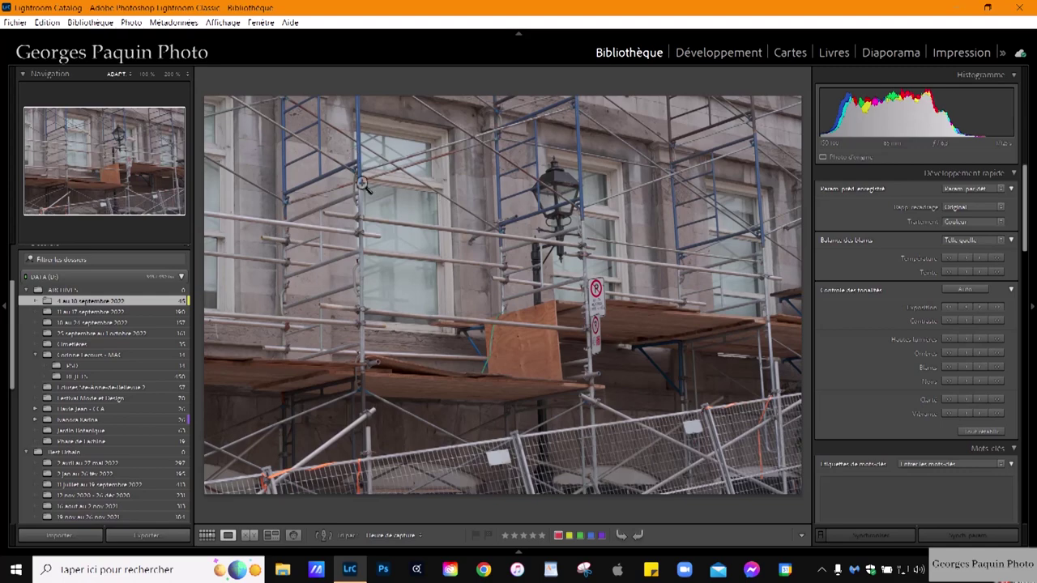
key("Right")
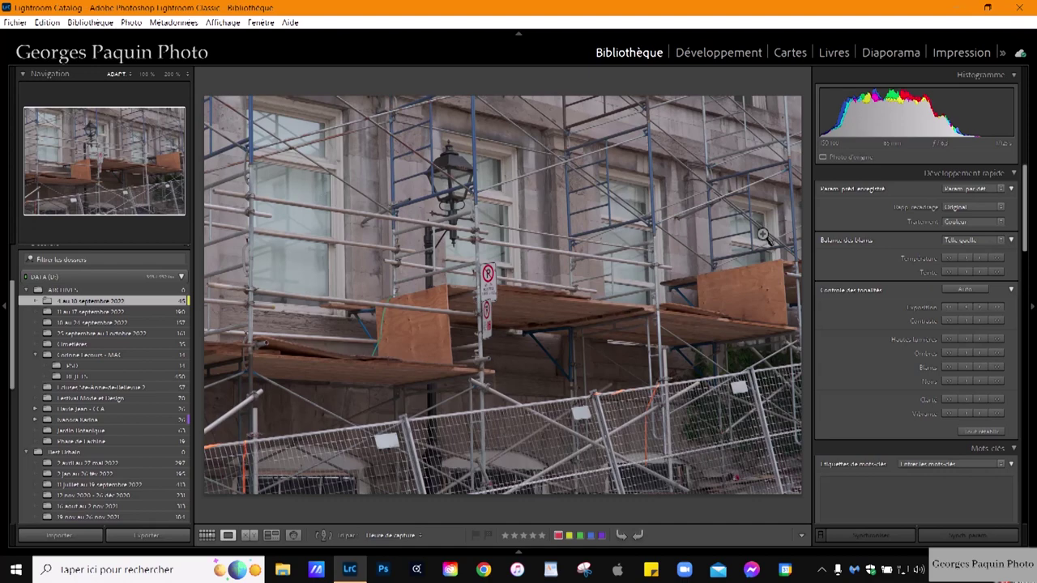
key("Right")
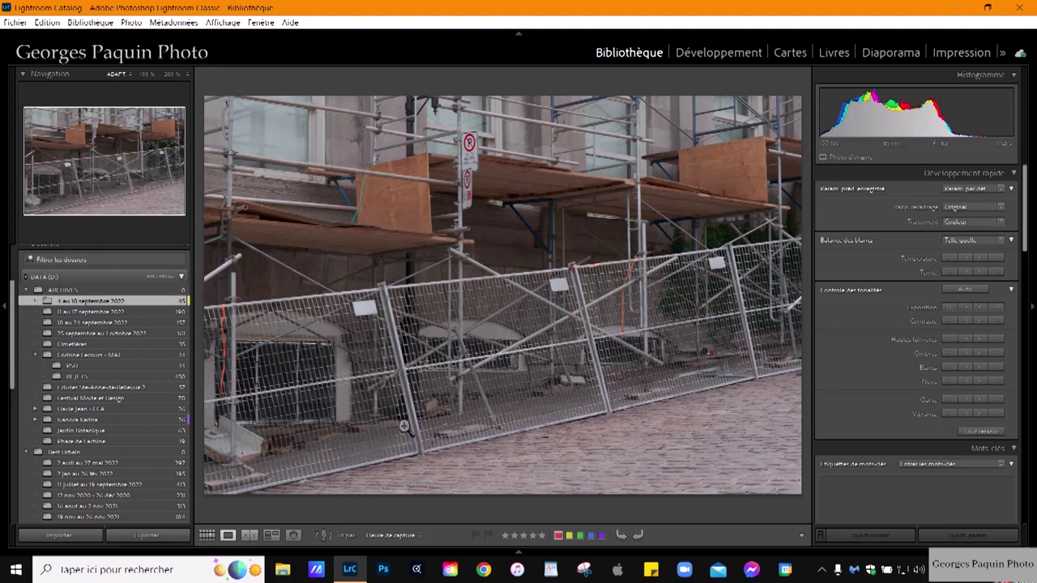
key("Right")
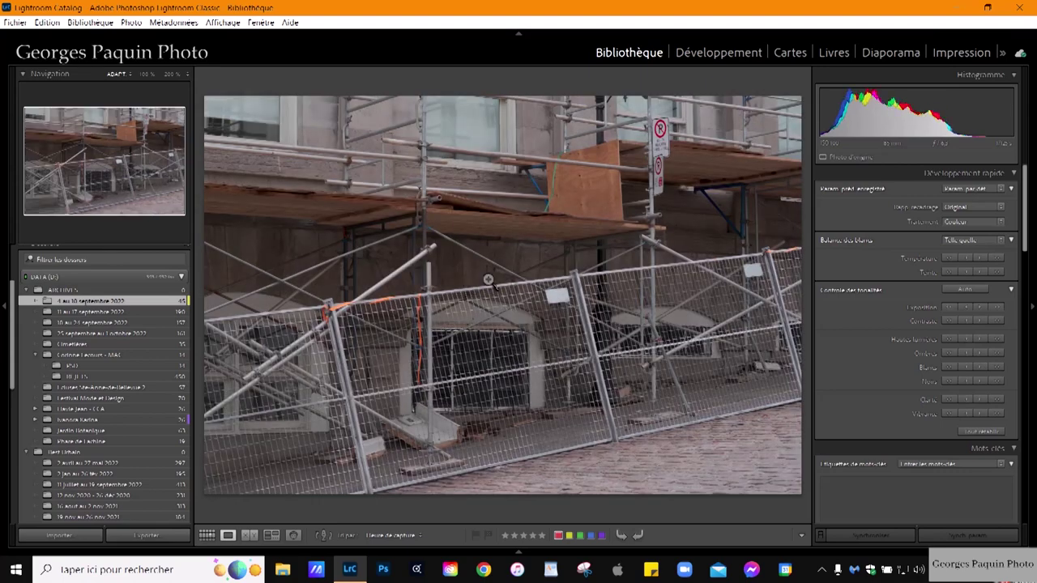
key("g")
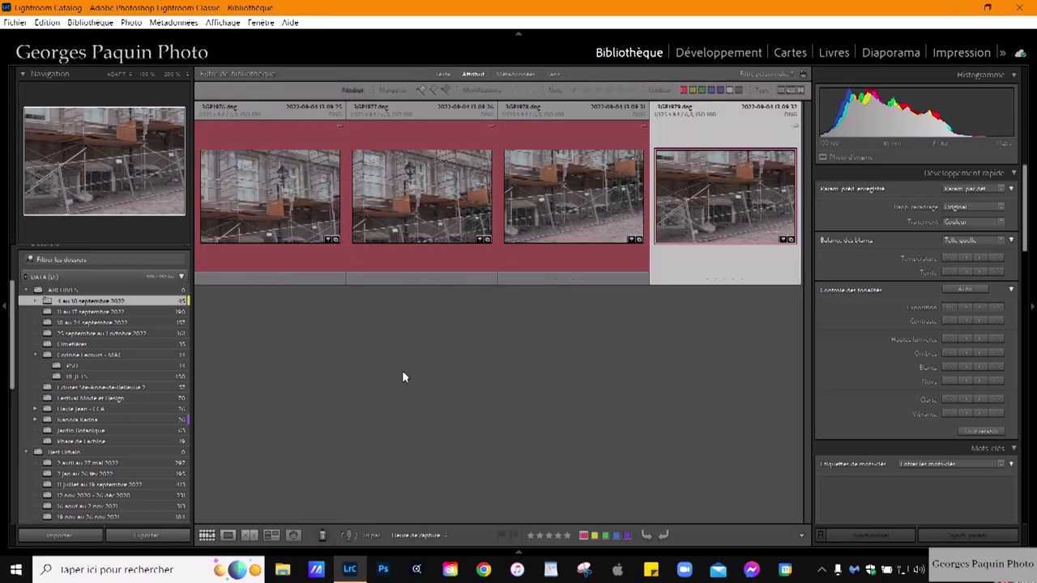
key("ctrl+a")
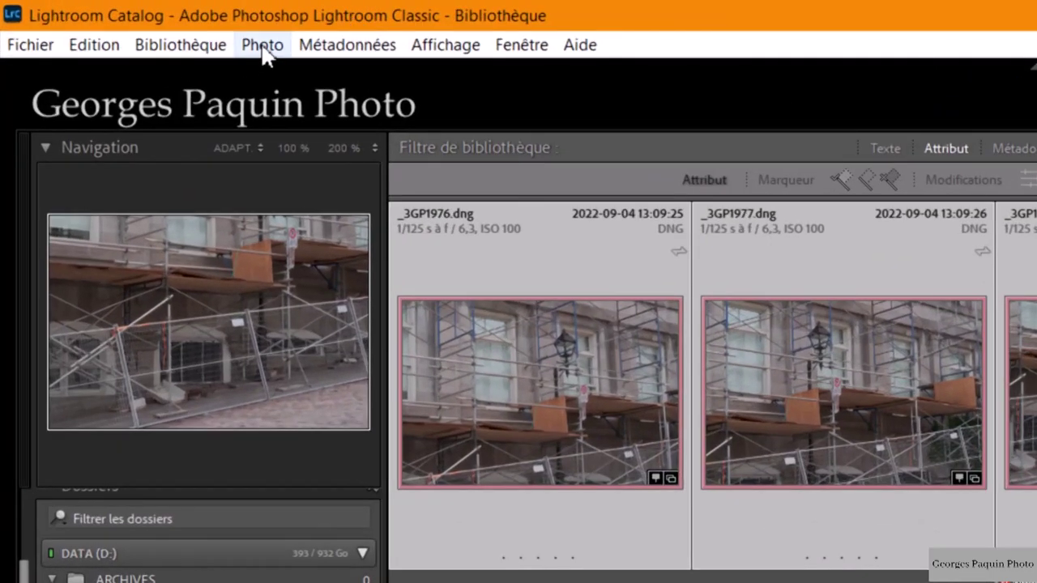
- Start a Photo Merge > Panorama of the four selected scaffolding photos
left_click(261, 43)
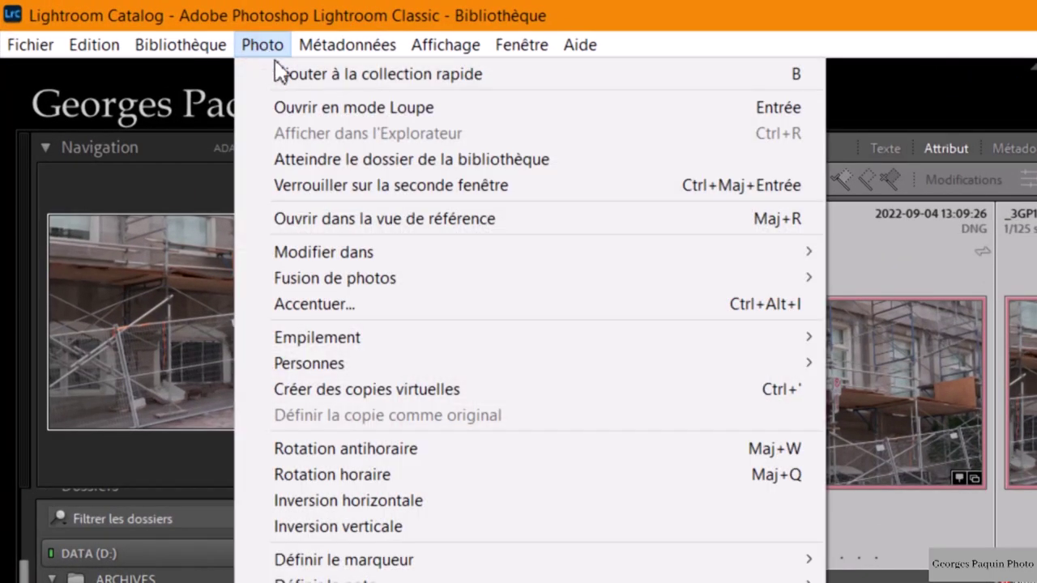
mouse_move(146, 277)
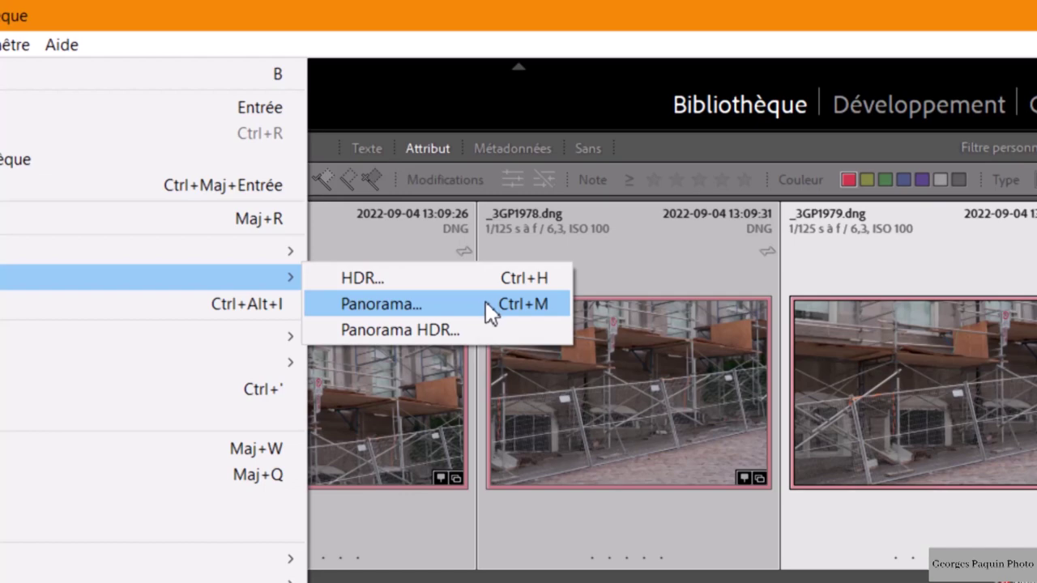
left_click(486, 302)
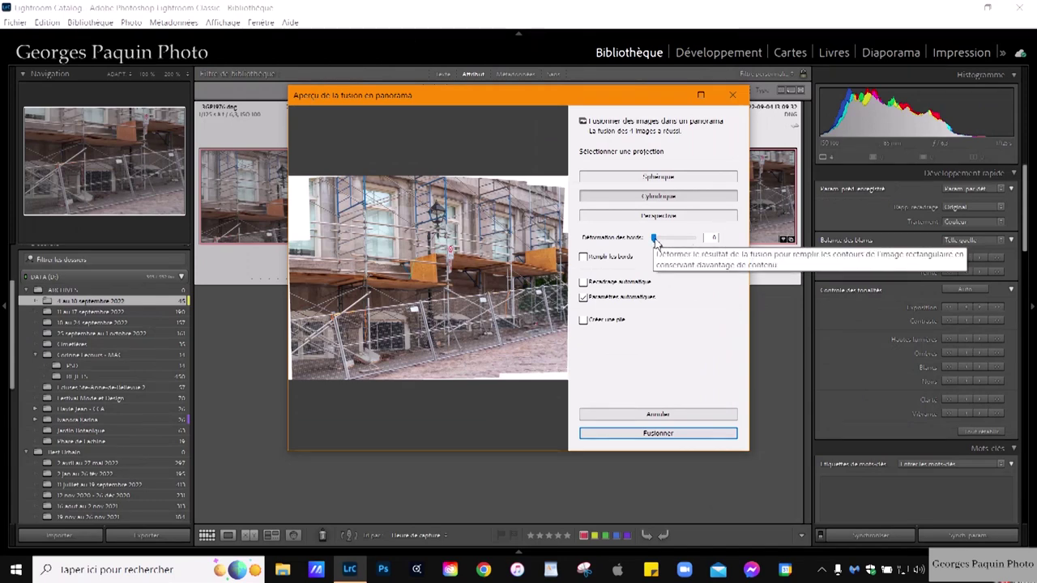
- Try higher Boundary Warp values, then settle on 4
left_click_drag(654, 238, 678, 243)
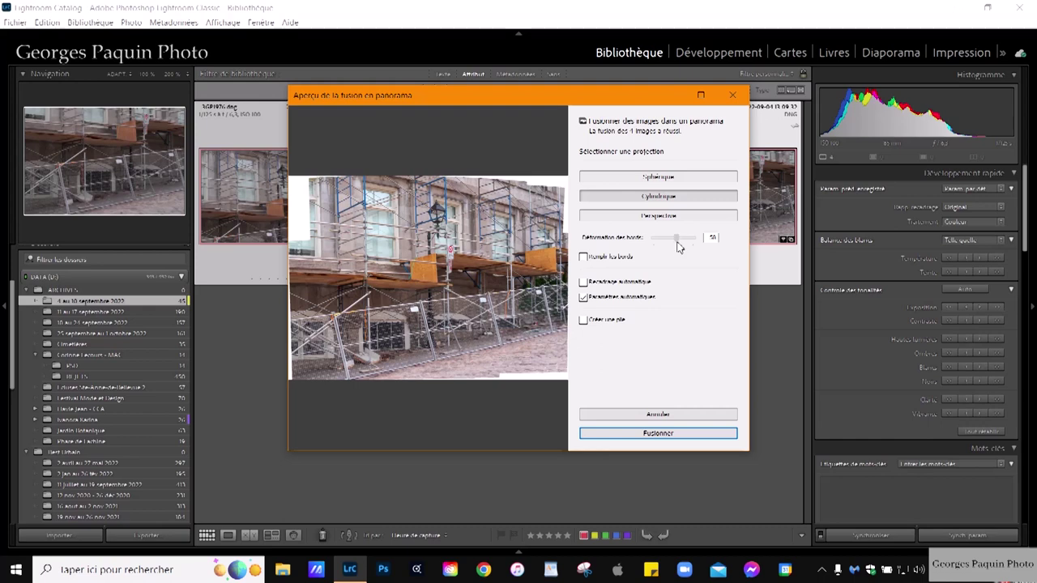
mouse_move(683, 243)
left_mouse_down()
mouse_move(694, 246)
mouse_move(673, 259)
left_mouse_up()
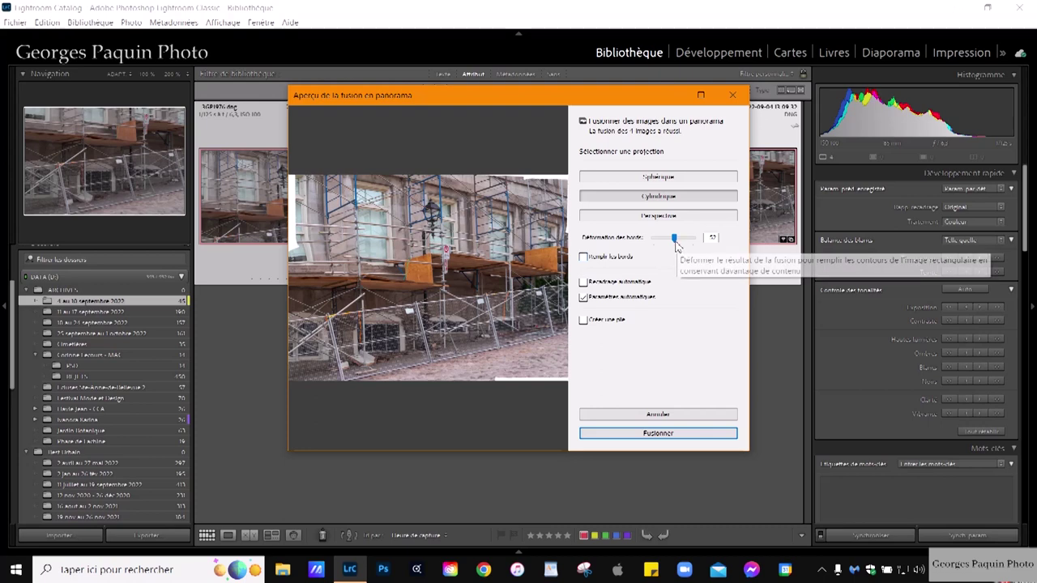
left_click_drag(671, 249, 662, 256)
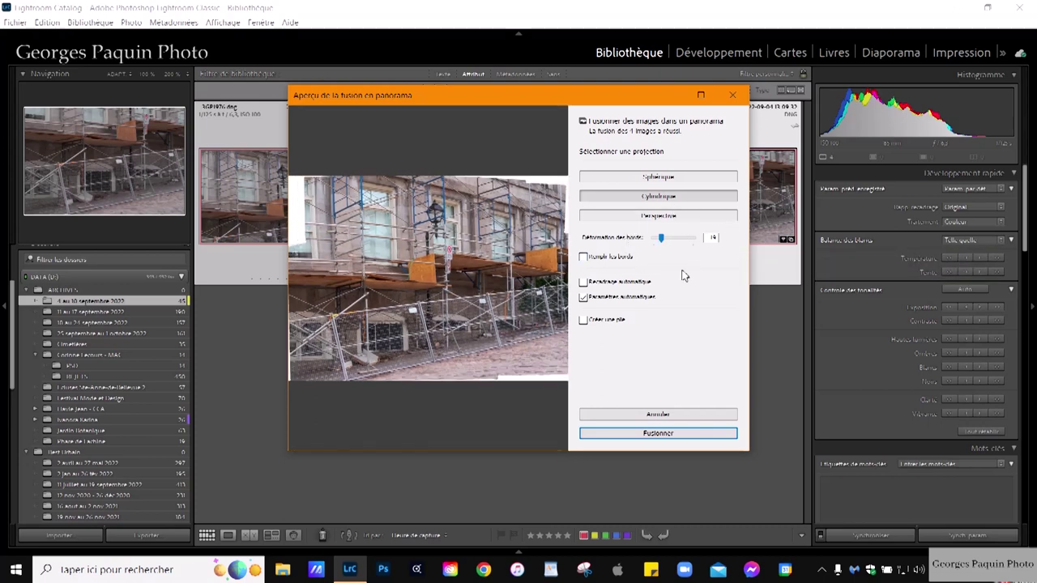
left_click_drag(660, 239, 655, 243)
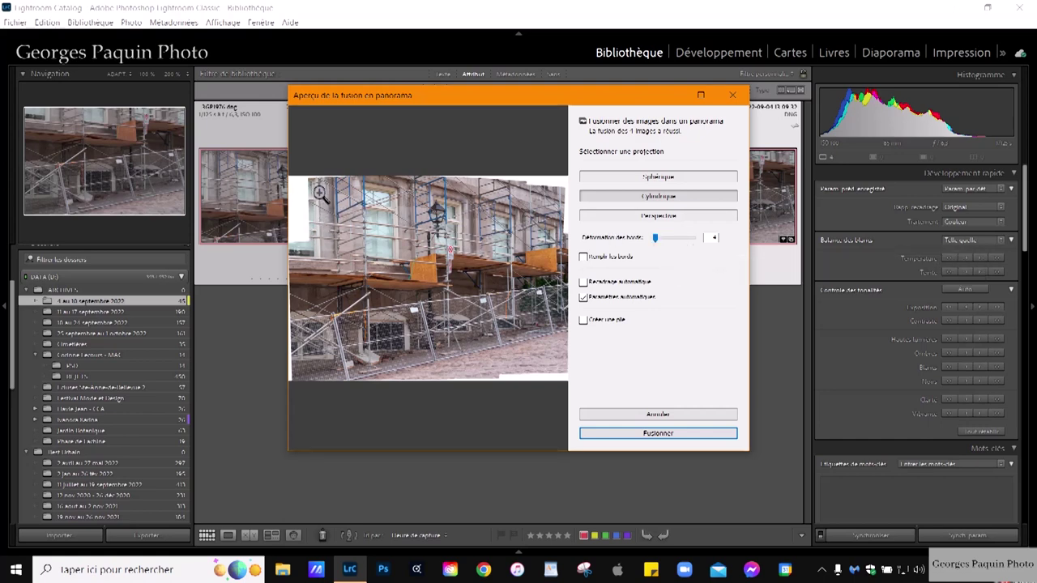
- Zoom and pan the preview to inspect the left edge, lamp post, right edge and cobblestones
left_click_drag(309, 216, 380, 272)
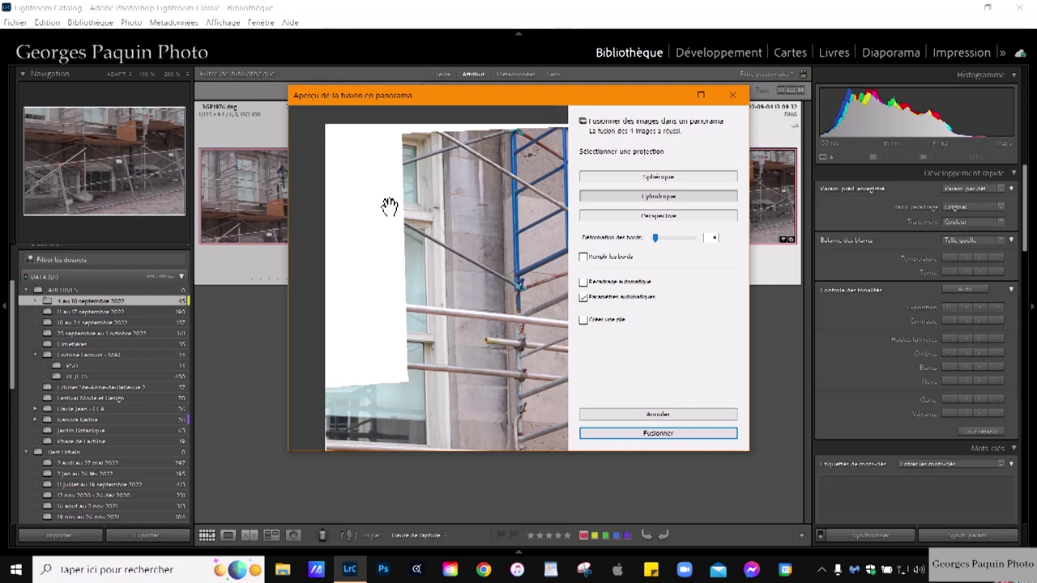
left_click_drag(388, 207, 384, 250)
mouse_move(458, 197)
left_mouse_down()
mouse_move(316, 264)
mouse_move(386, 294)
left_mouse_up()
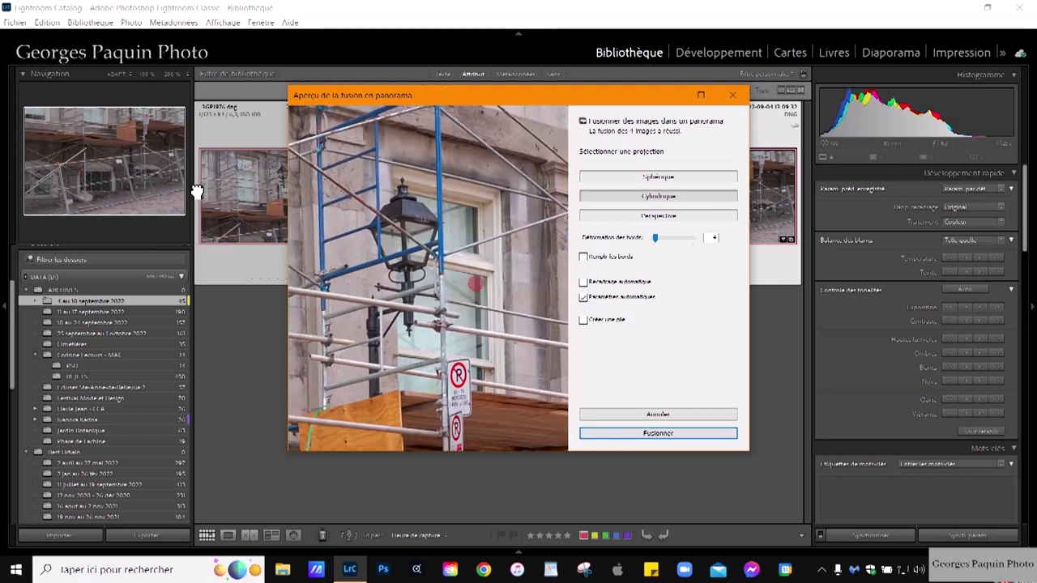
left_click_drag(385, 294, 446, 231)
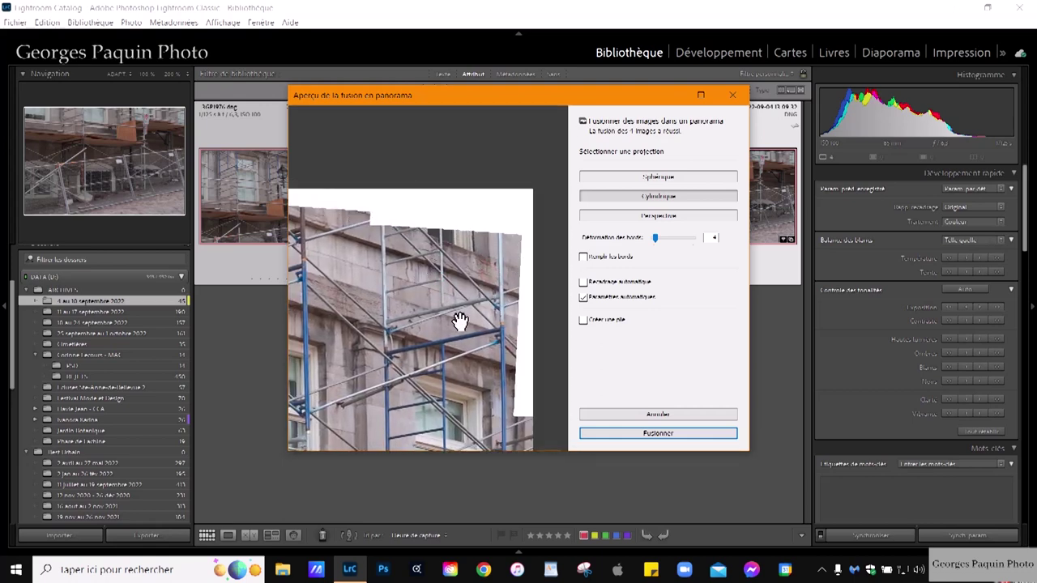
left_click(424, 337)
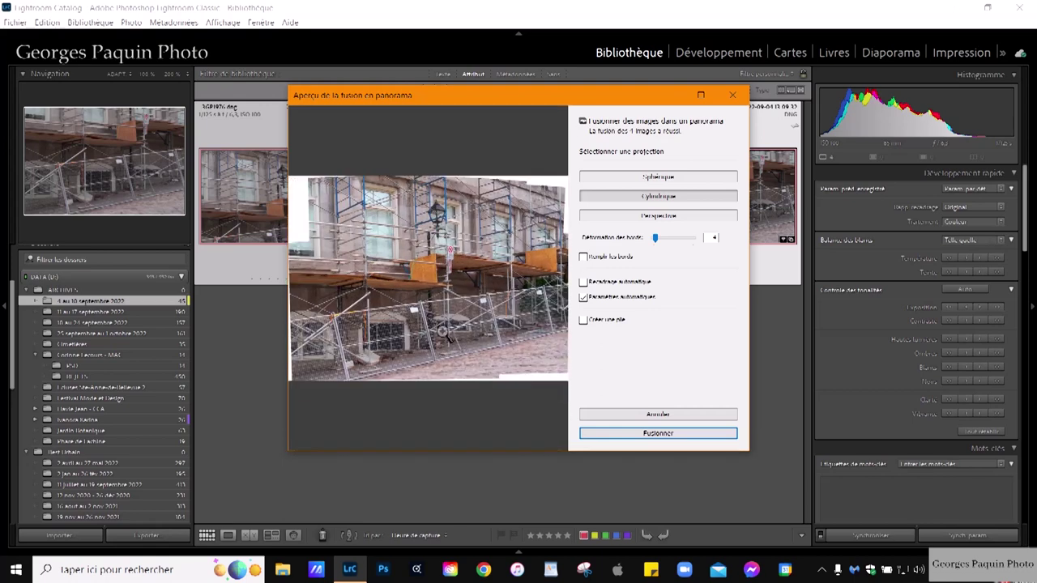
left_click(560, 378)
left_click_drag(560, 378, 400, 289)
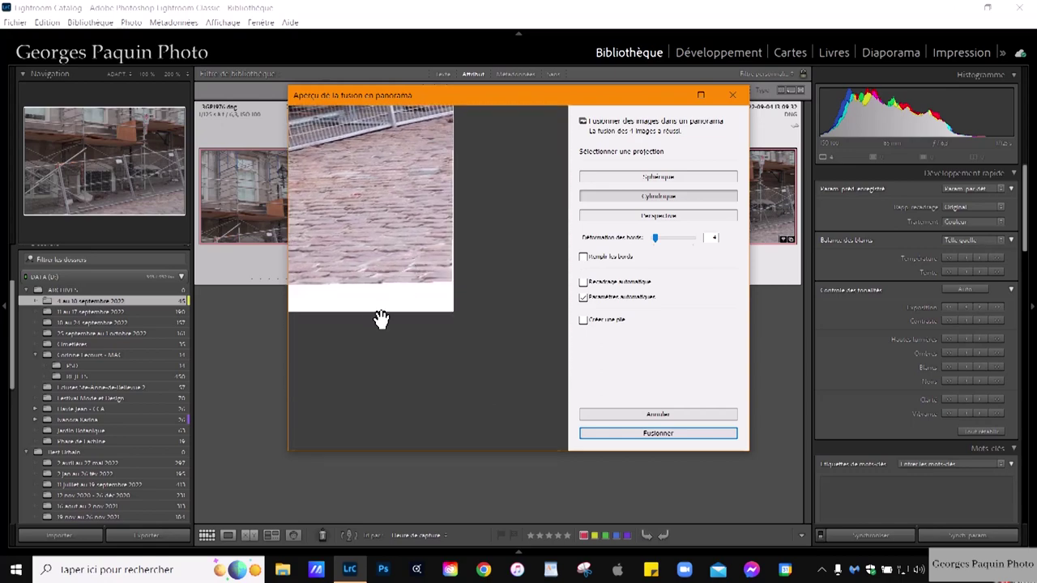
left_click(394, 289)
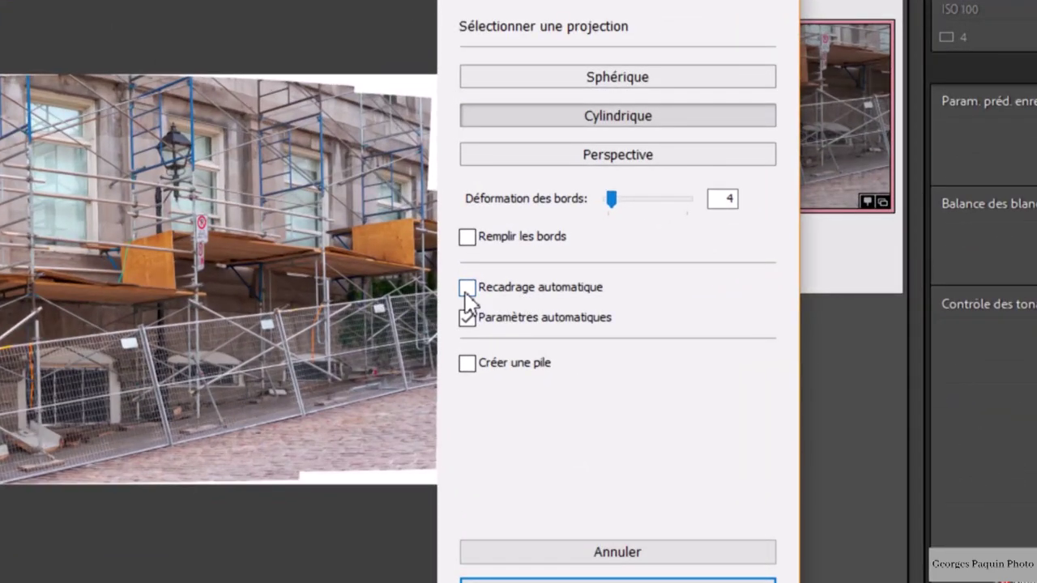
- Enable Auto Crop for the panorama and launch the merge
left_click(467, 287)
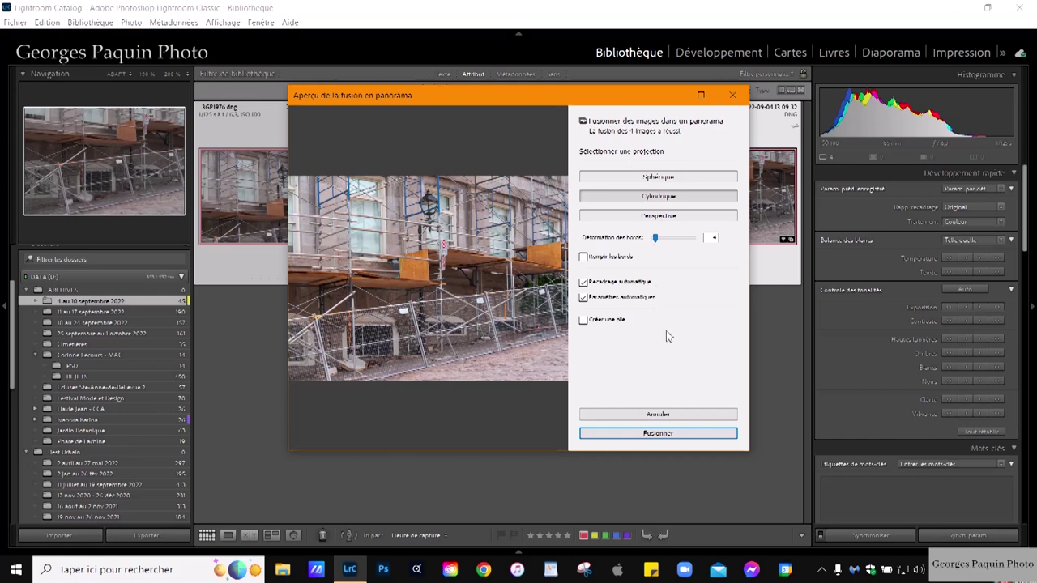
left_click(665, 438)
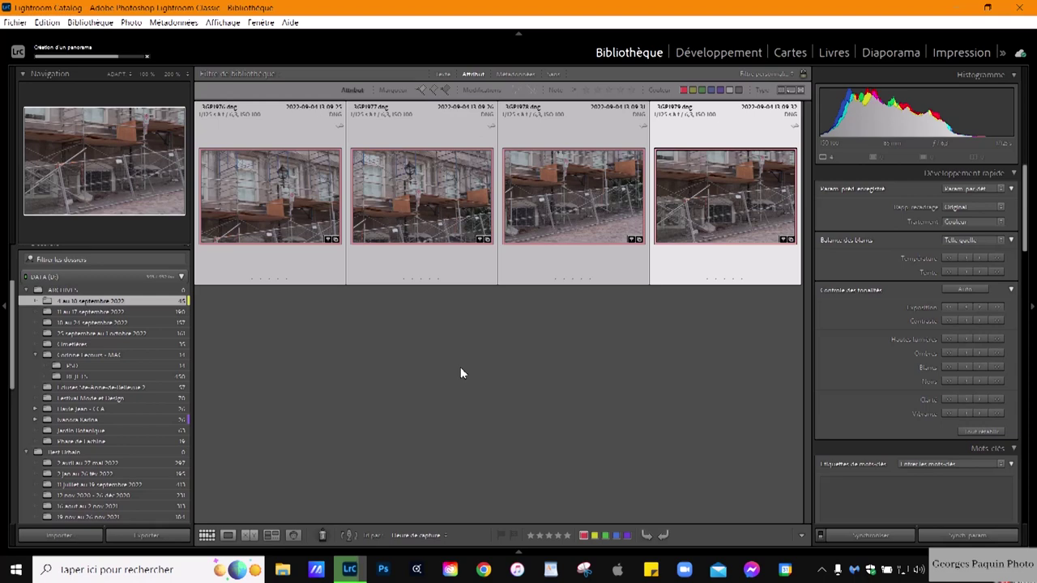
- Clear the library filter and open _3GP1979-Panorama.dng in Loupe with info overlay, fitted to view
key("ctrl+l")
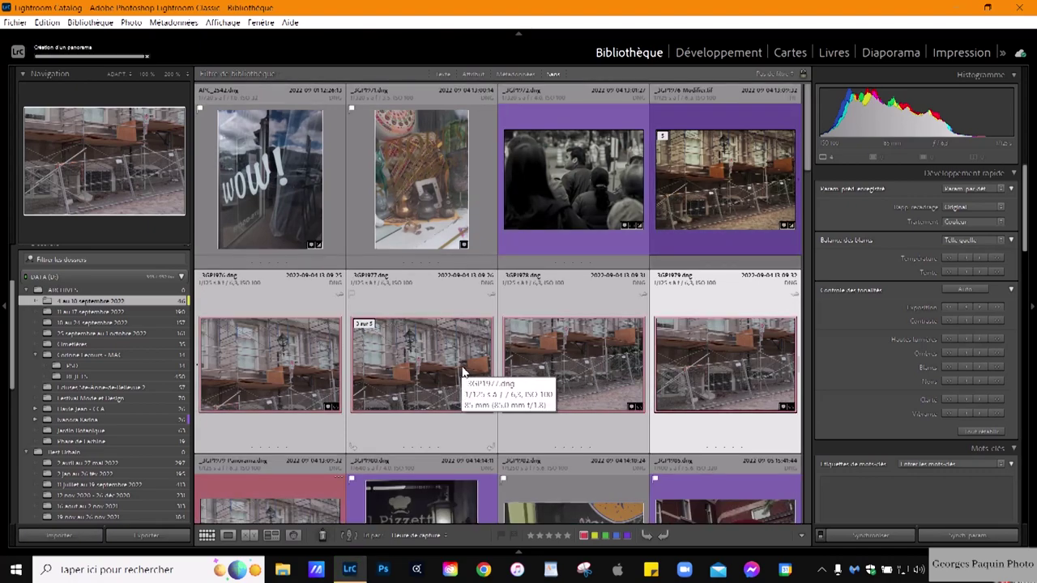
scroll(463, 372, "down", 2)
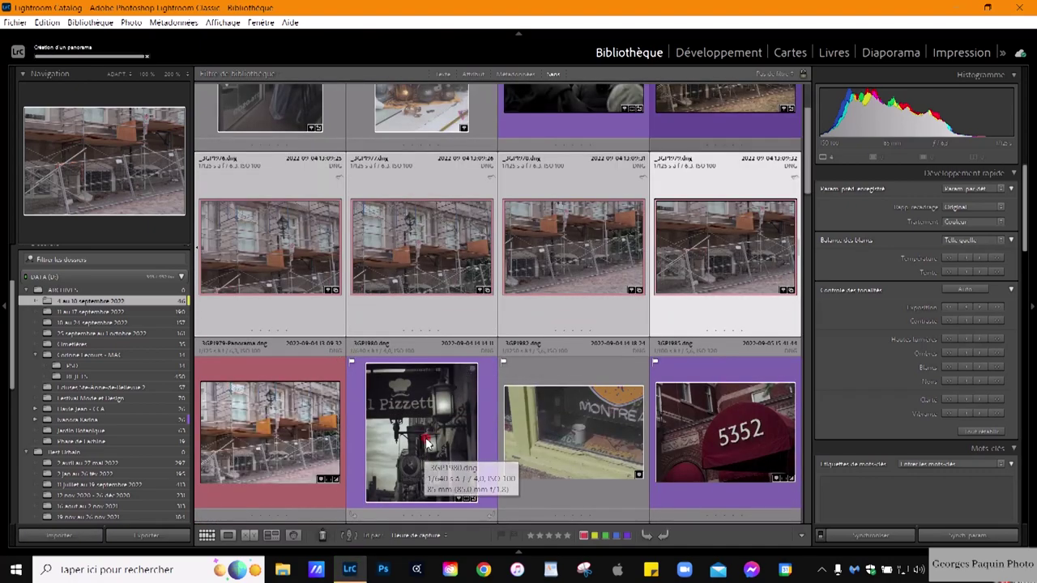
left_click(427, 444)
double_click(248, 432)
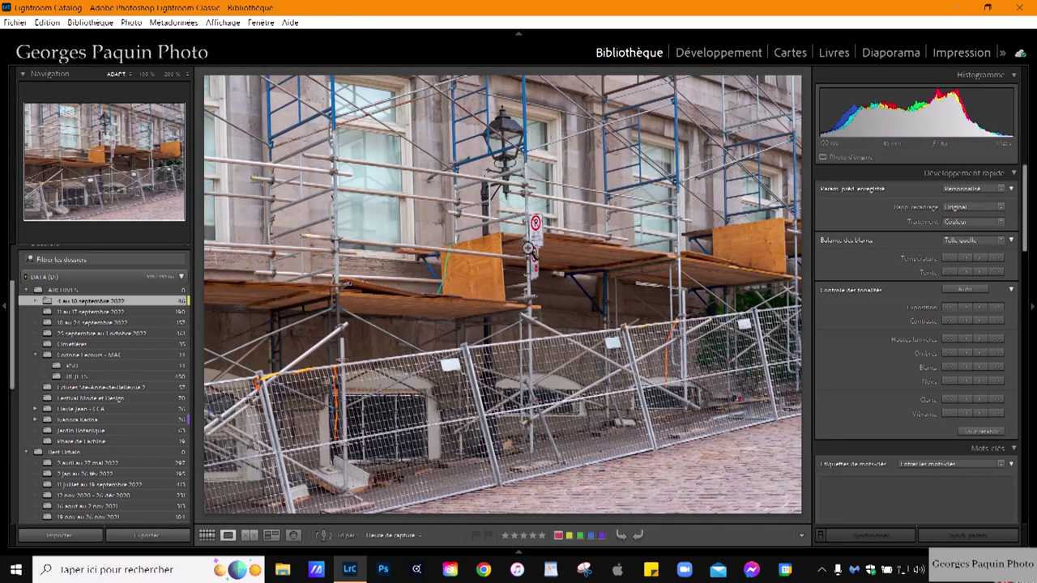
key("i")
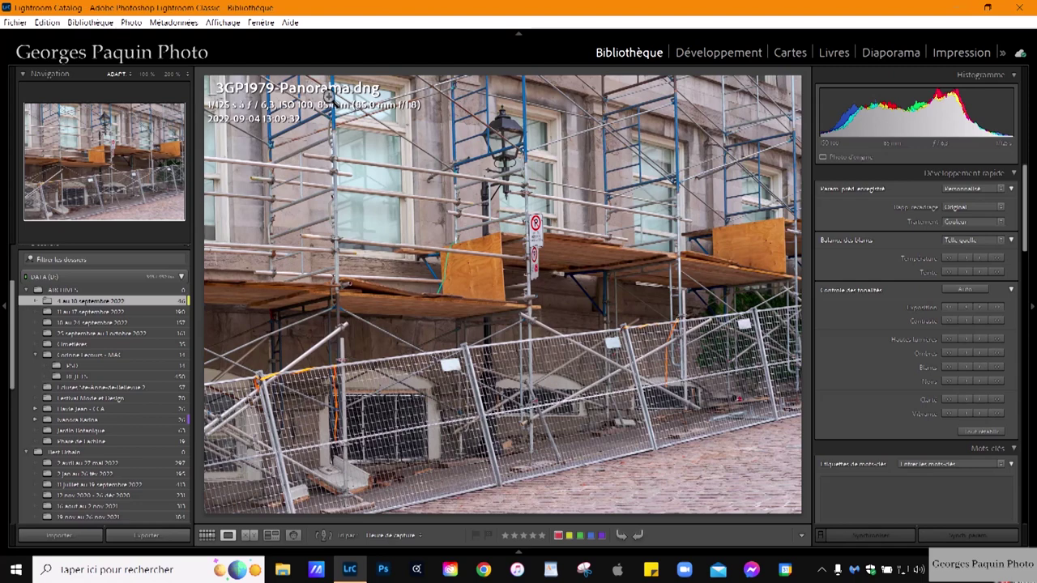
left_click(400, 191)
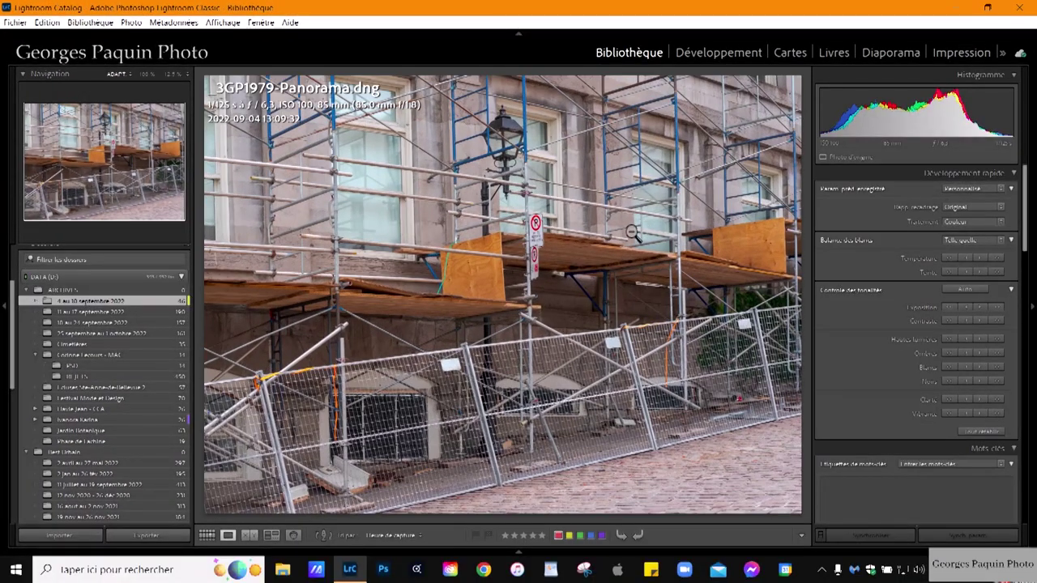
- In Develop, set the Point Curve with points near 65/48 and 184/176 to deepen shadows
left_click(708, 53)
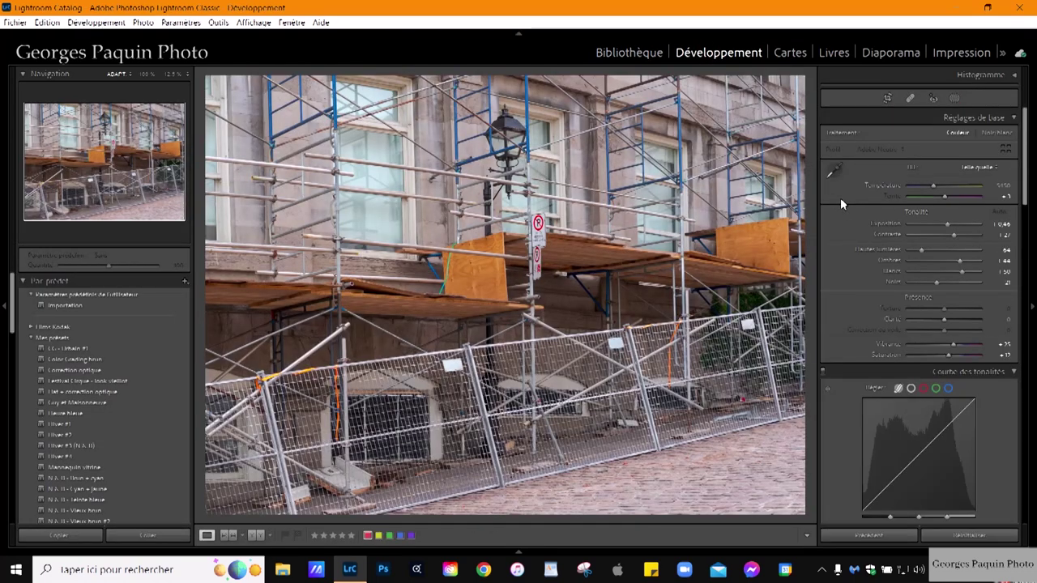
scroll(840, 199, "down", 3)
left_click(910, 283)
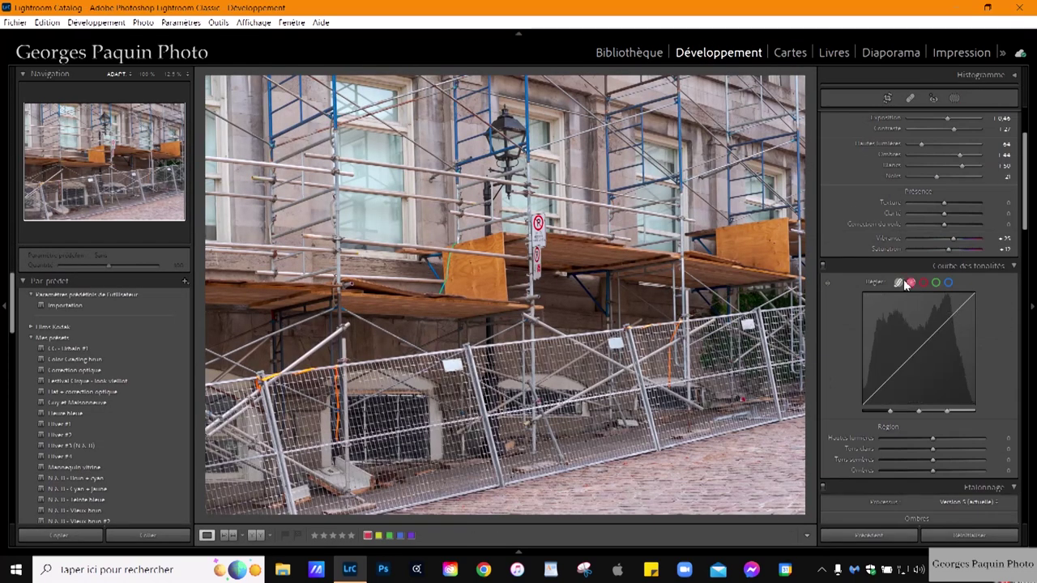
scroll(842, 218, "down", 3)
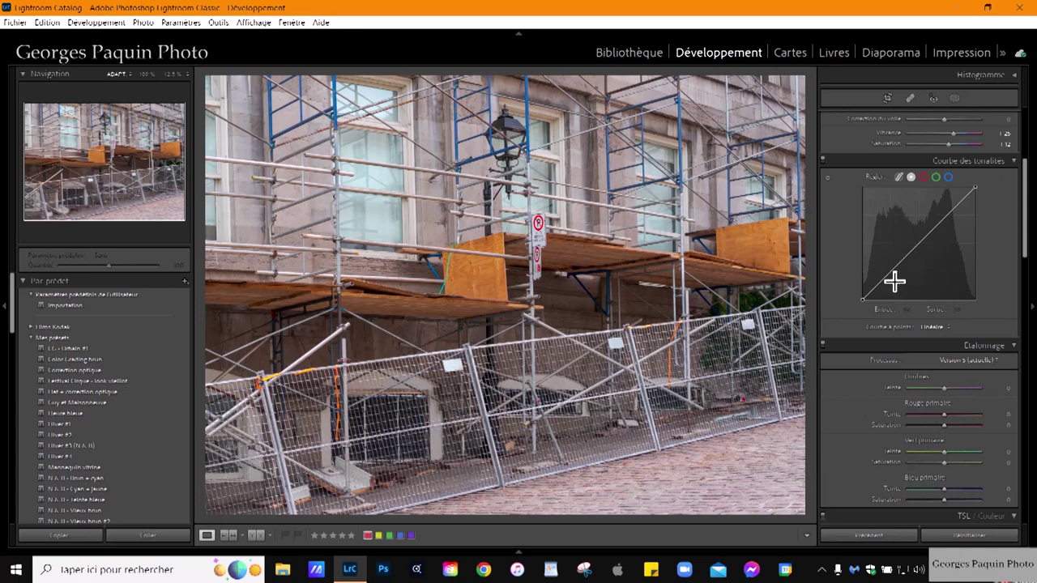
left_click_drag(894, 281, 890, 281)
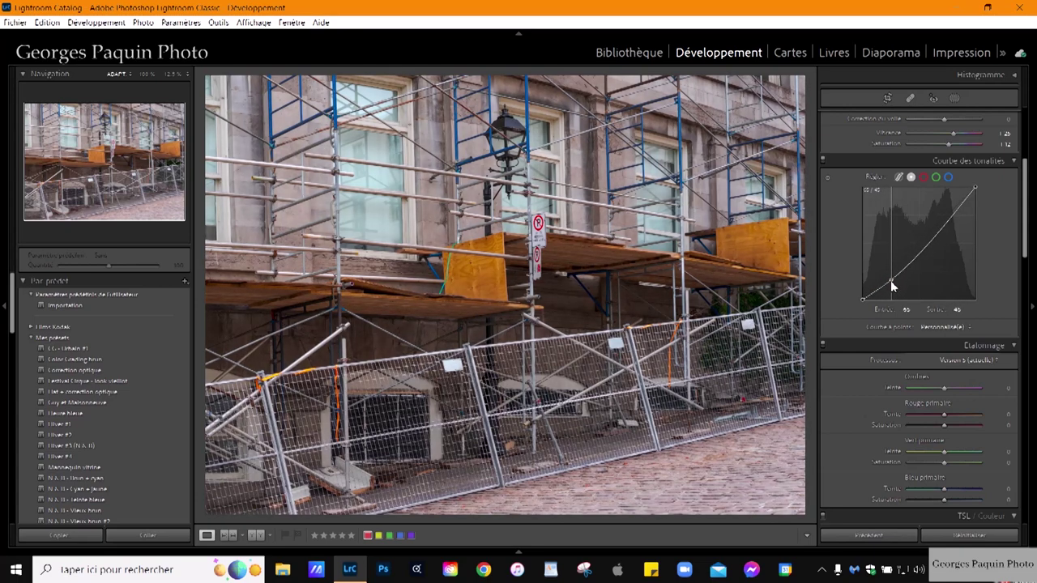
left_click(944, 225)
left_click_drag(944, 225, 945, 221)
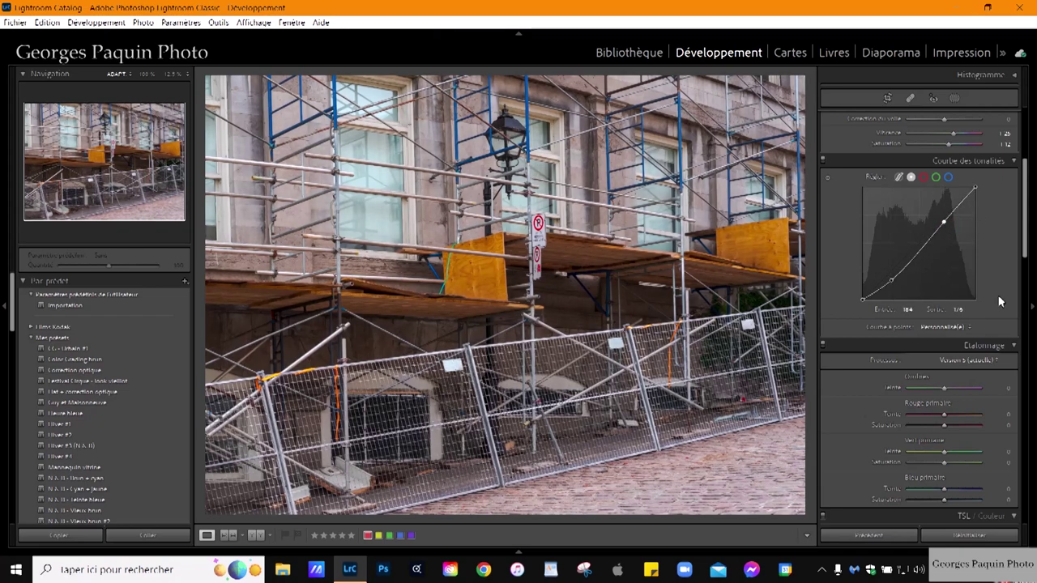
- Raise Exposure to +0.66 and adjust Highlights in the Basic panel
scroll(999, 301, "up", 5)
left_click_drag(962, 273, 967, 260)
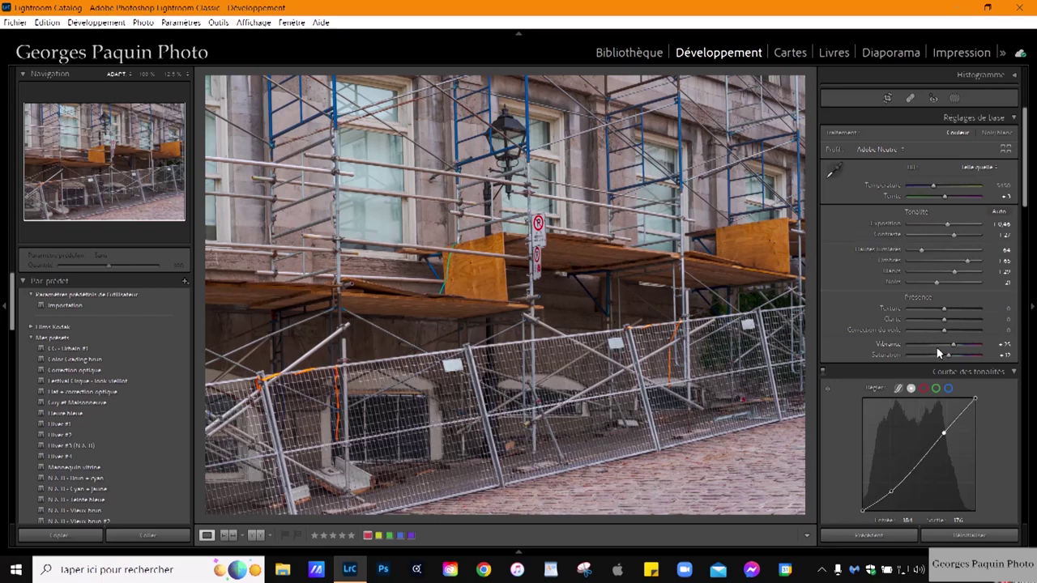
left_click(949, 224)
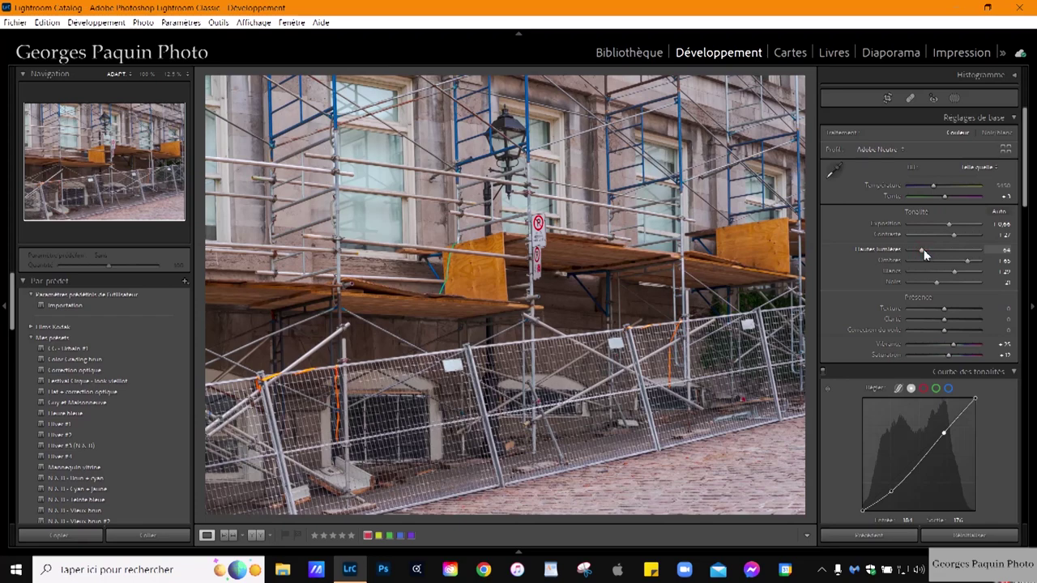
scroll(923, 250, "down", 2)
scroll(842, 288, "down", 3)
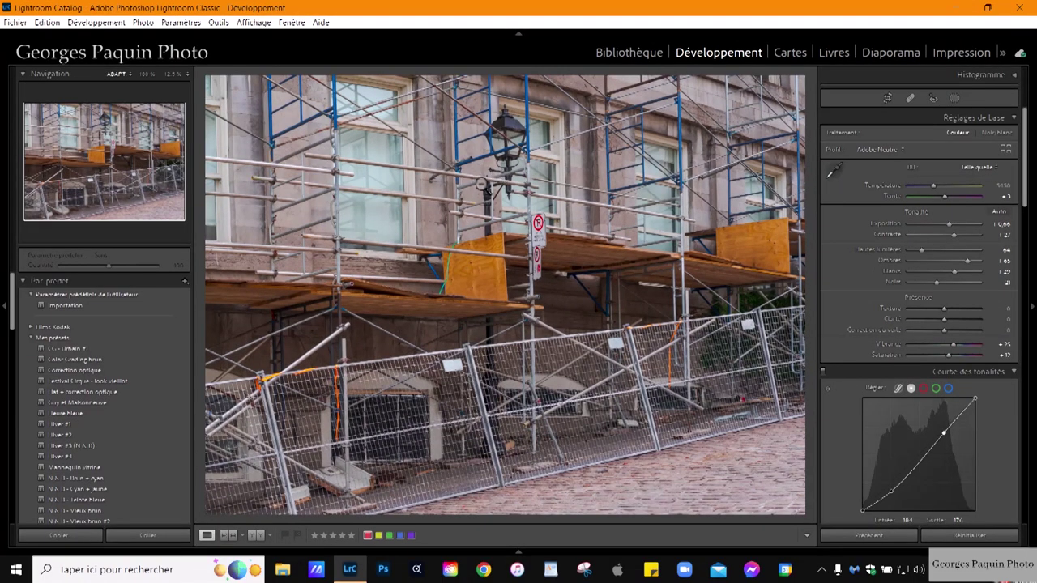
- Zoom to 50% and cut saturation with the HSL targeted tool: Orange −38, Red −5
left_click(481, 184)
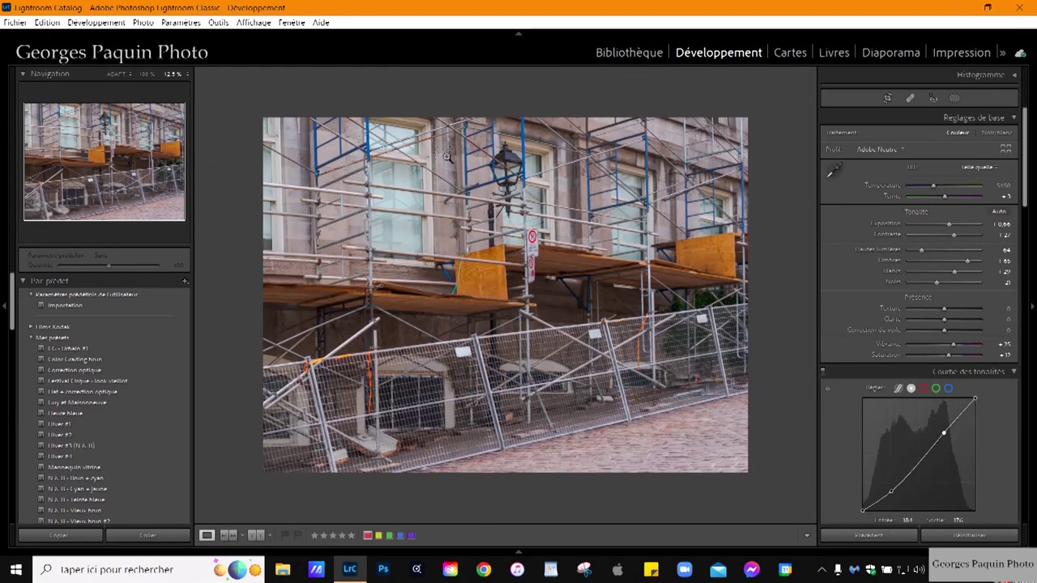
left_click(445, 155)
left_click_drag(498, 332, 551, 283)
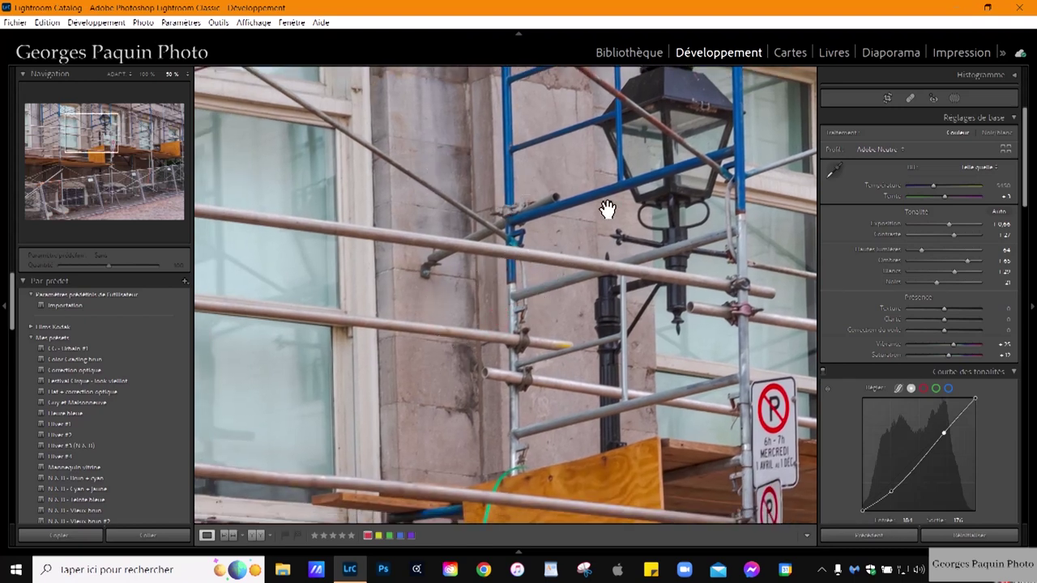
scroll(837, 236, "down", 5)
scroll(836, 237, "down", 3)
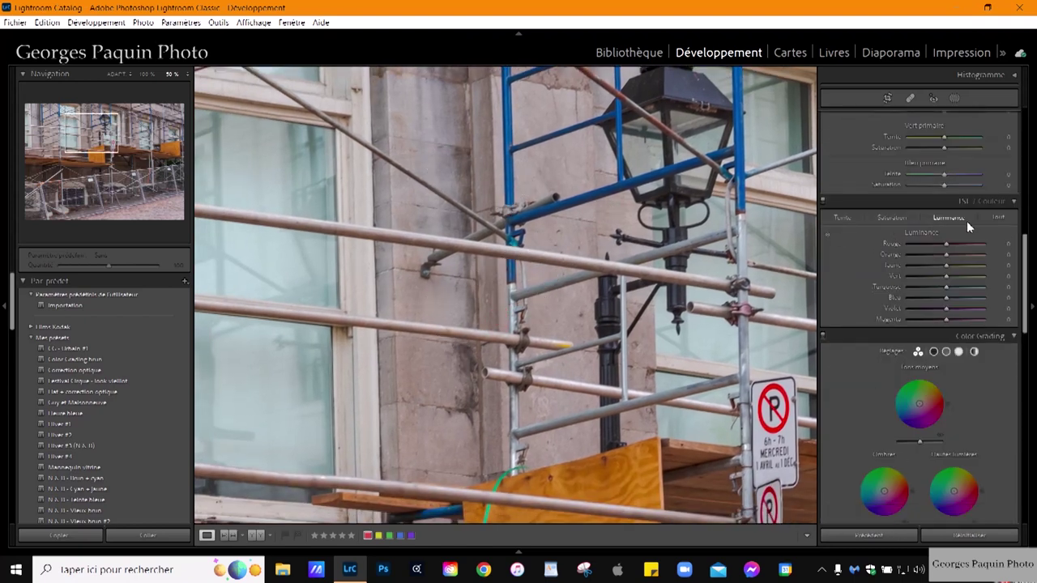
left_click(887, 217)
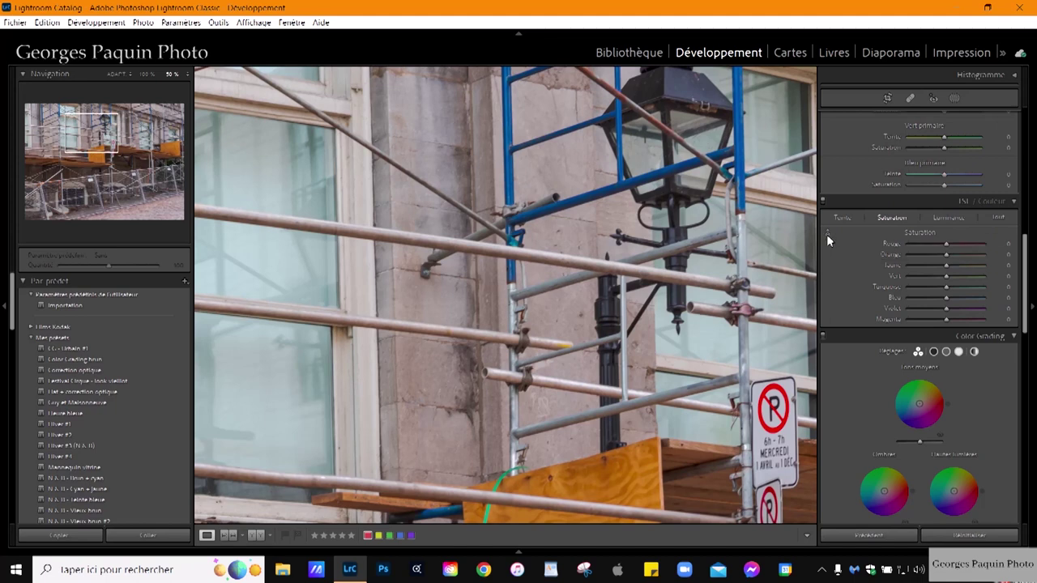
left_click(827, 234)
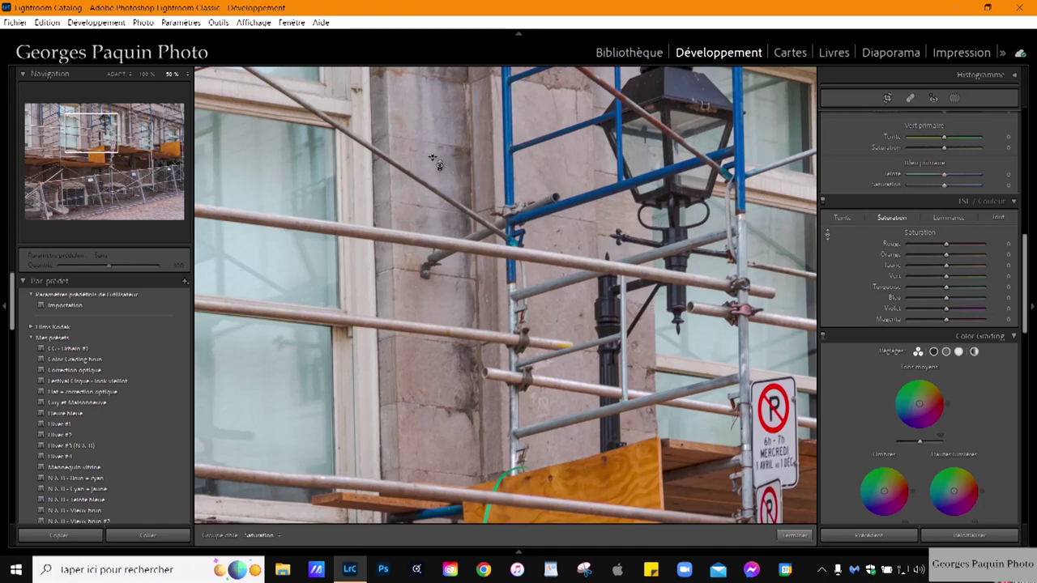
left_click_drag(560, 182, 559, 180)
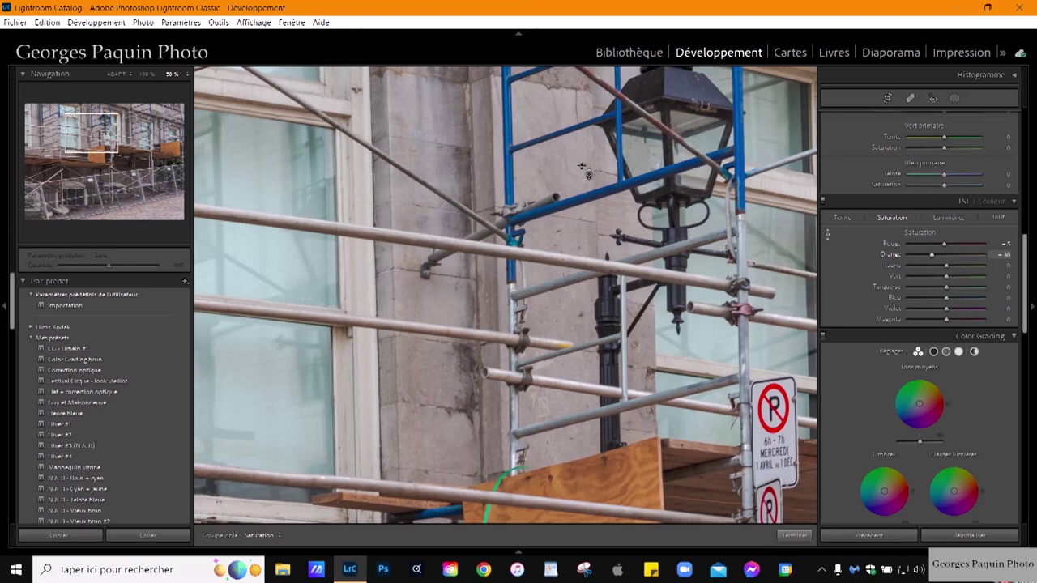
- Lift luminance with the targeted tool to Red +5 and Orange +40, then zoom out
left_click(947, 217)
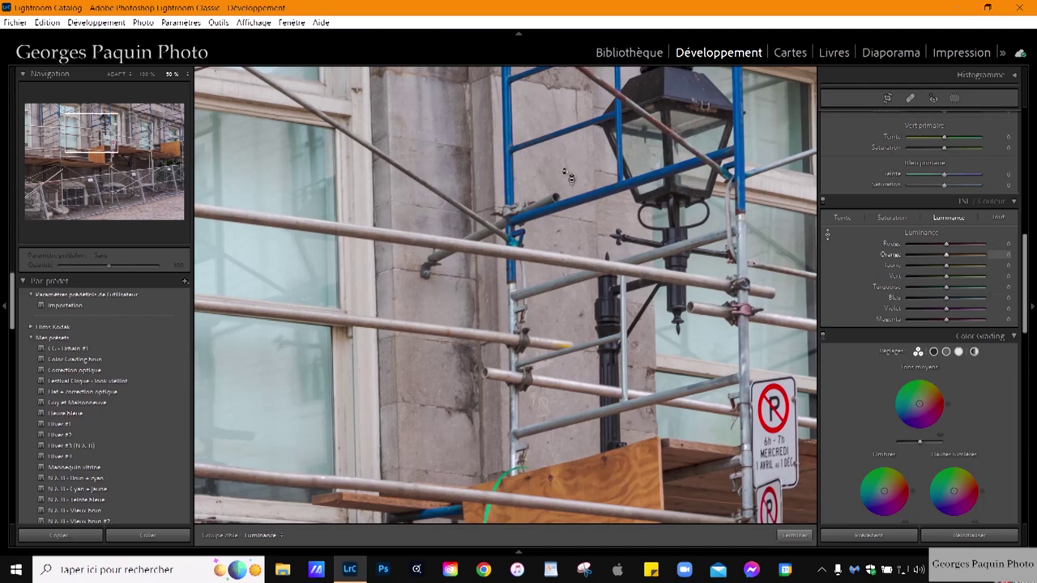
left_click_drag(567, 175, 567, 138)
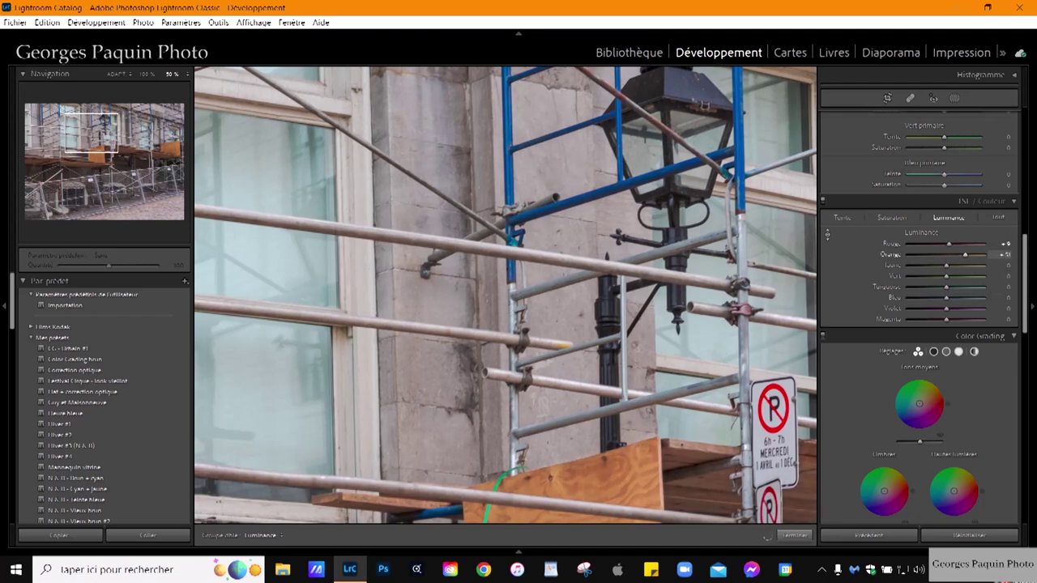
left_click_drag(567, 172, 567, 182)
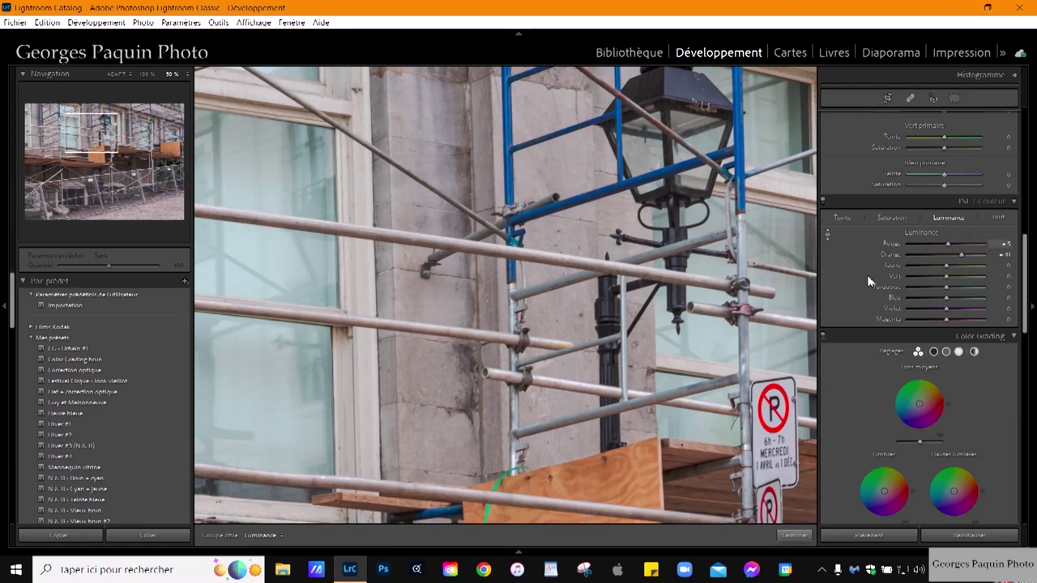
left_click(894, 217)
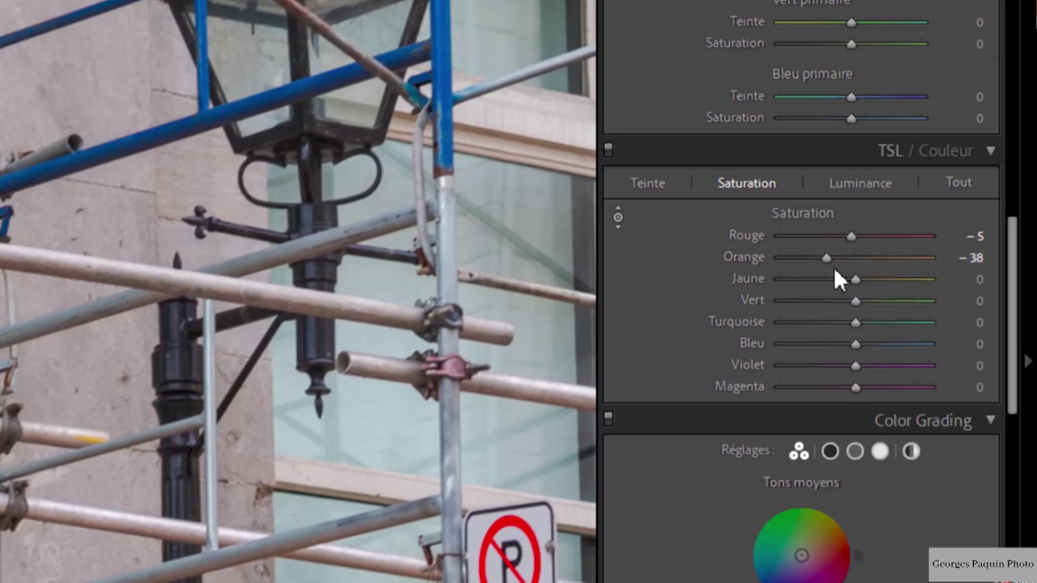
left_click(868, 185)
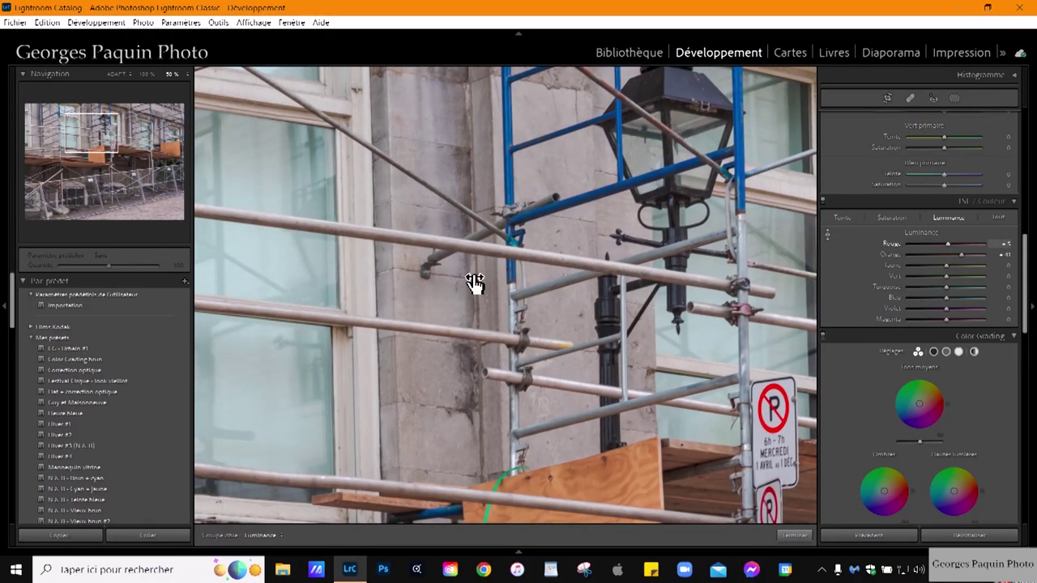
left_click(791, 538)
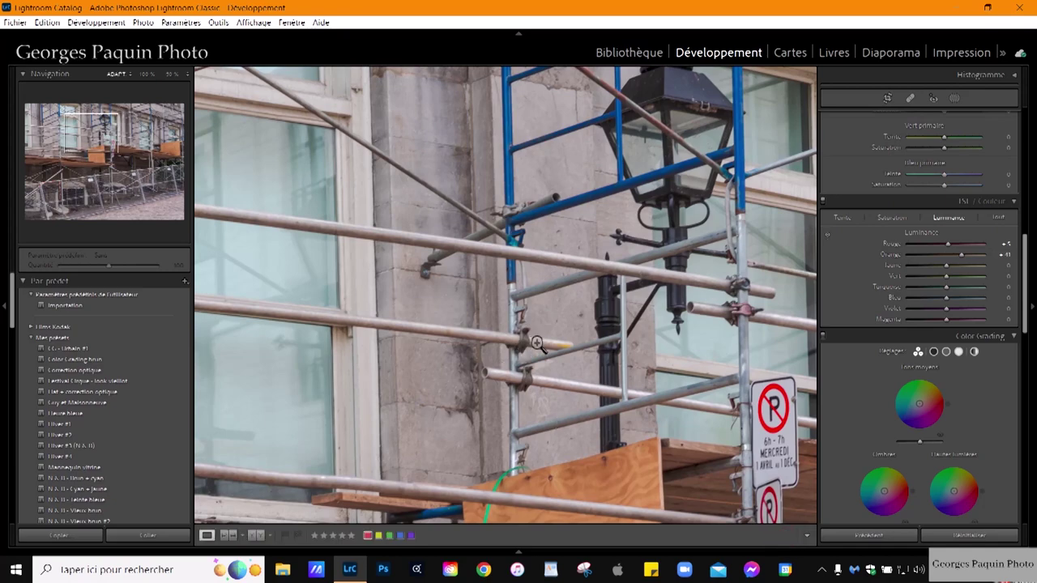
left_click(536, 343)
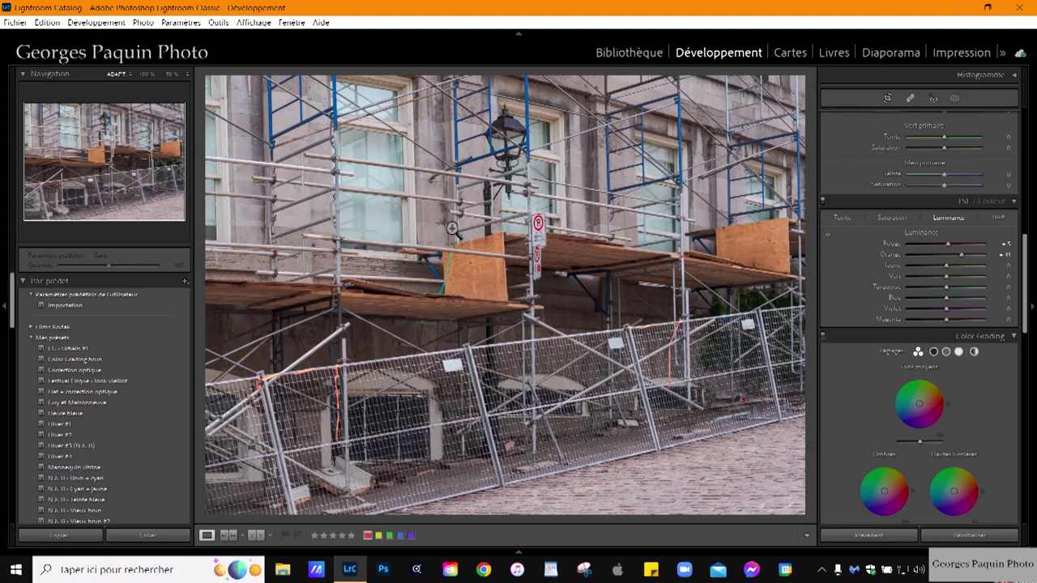
scroll(852, 278, "down", 3)
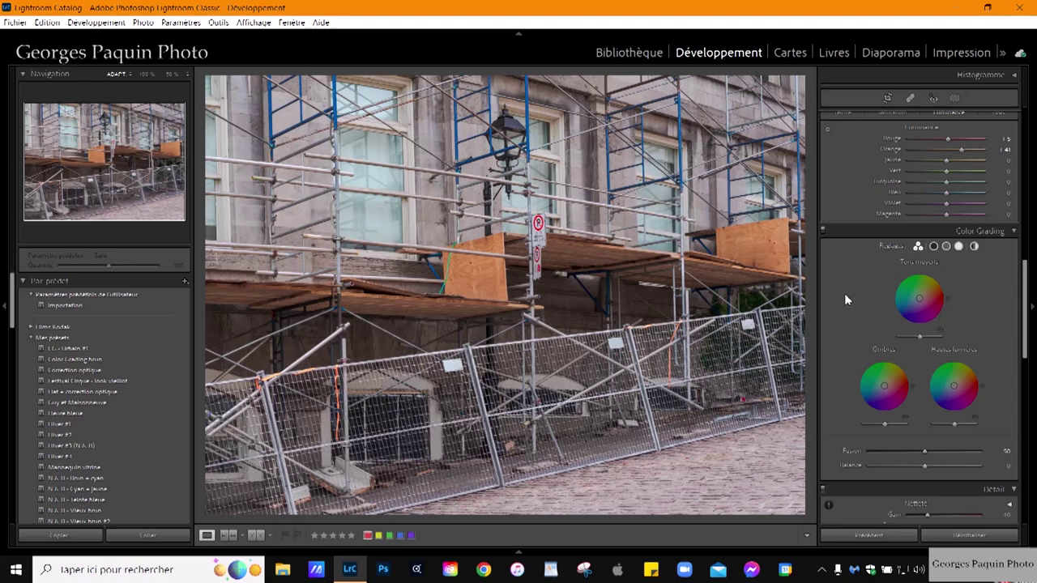
- Give the shadows a red-magenta tint with tuned luminance and strength
left_click(934, 247)
left_click(921, 327)
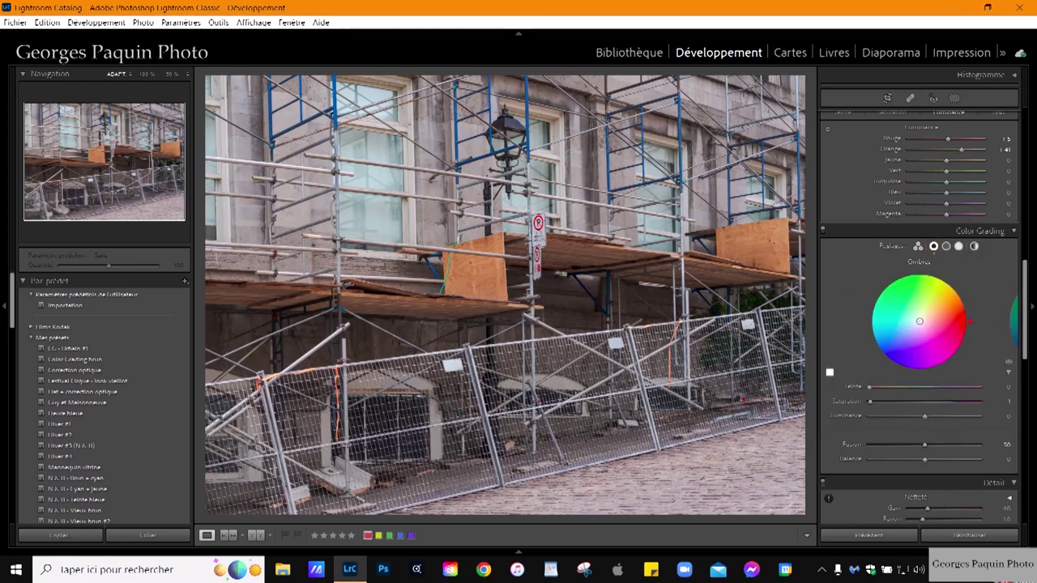
left_click(970, 328)
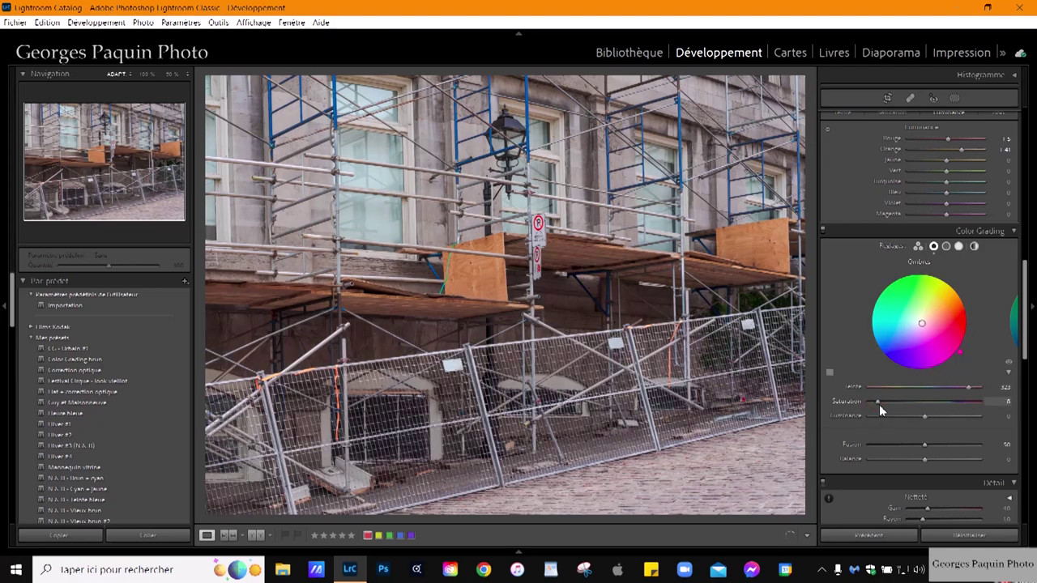
left_click_drag(925, 416, 875, 403)
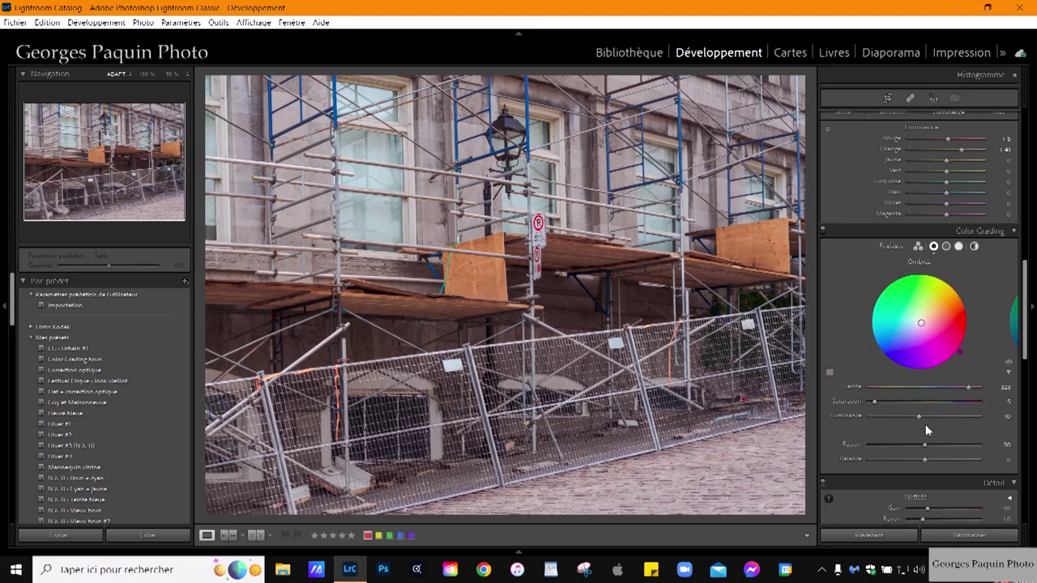
- Tint the midtones warm yellow at strength 7 and brighten them
left_click(945, 247)
mouse_move(932, 324)
left_mouse_down()
mouse_move(922, 318)
mouse_move(955, 285)
left_mouse_up()
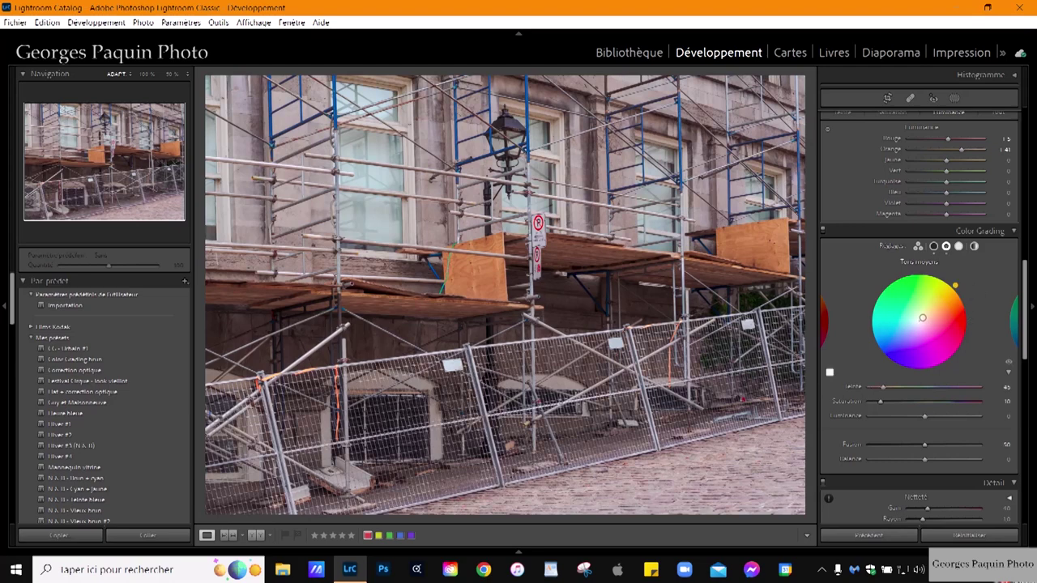
left_click_drag(879, 401, 876, 403)
mouse_move(924, 417)
left_mouse_down()
mouse_move(936, 417)
mouse_move(932, 425)
left_mouse_up()
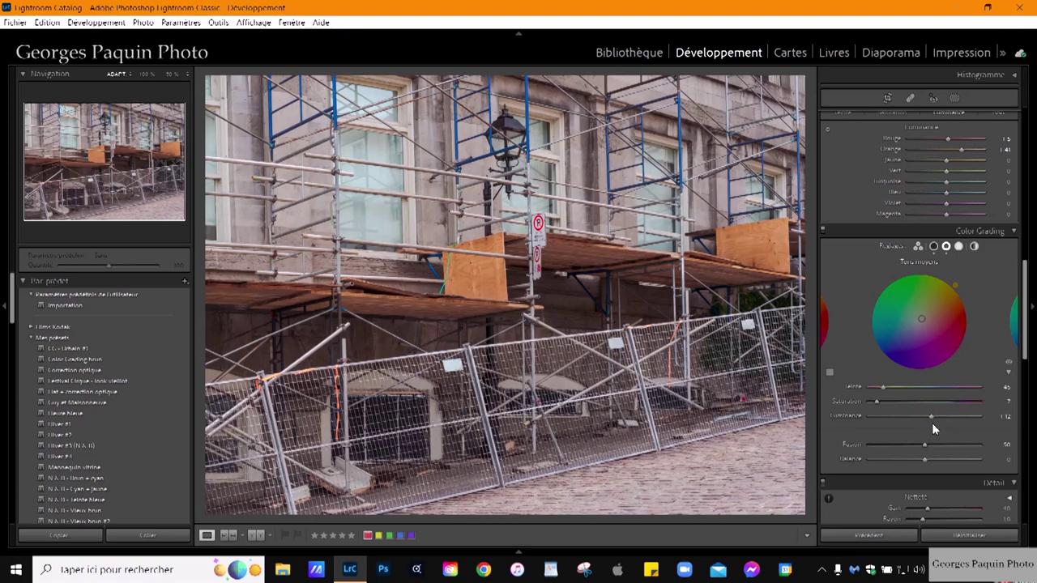
- Shift the highlight hue to 78 and set grading Balance to −24
left_click(958, 247)
left_click_drag(917, 275, 928, 273)
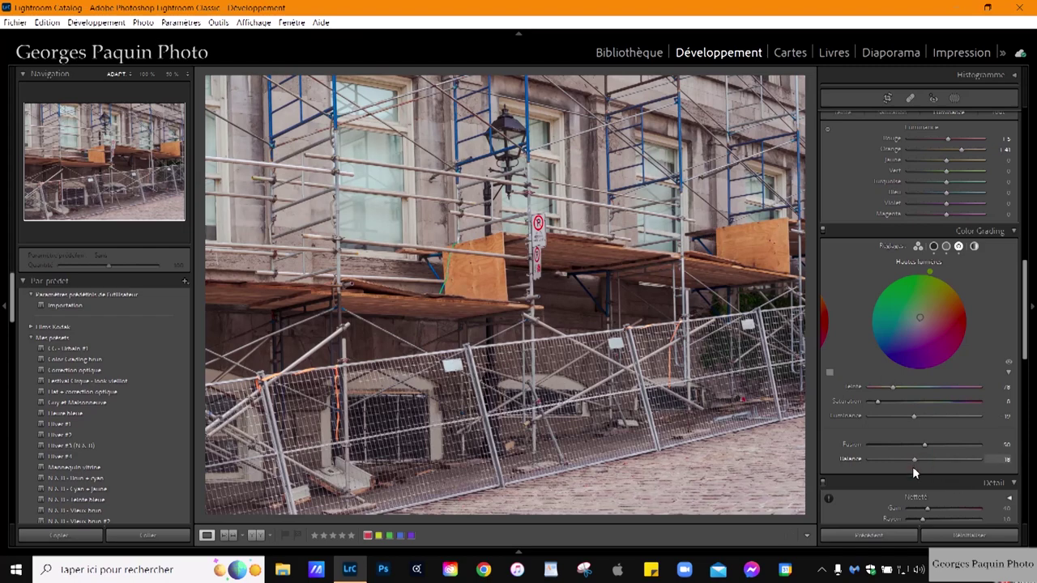
left_click_drag(918, 463, 909, 469)
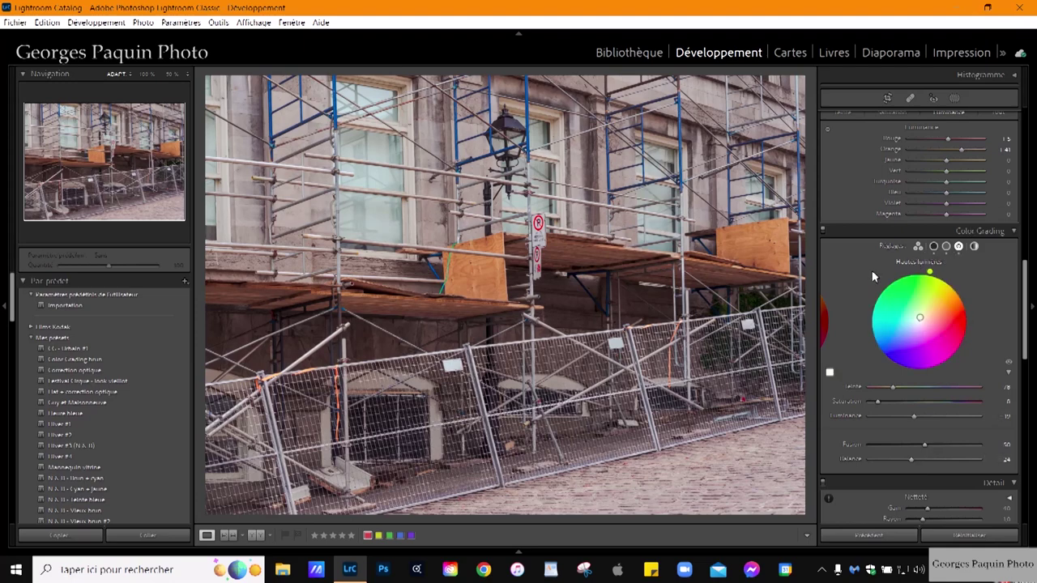
- Select Texture, then scroll the Develop panels down to the Transformation (Upright) section
scroll(871, 273, "up", 10)
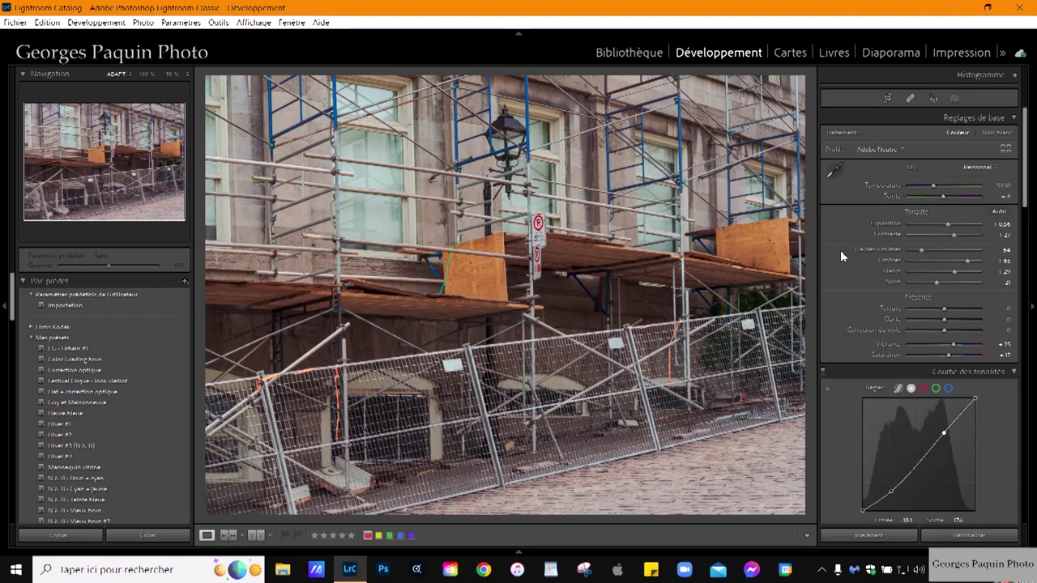
left_click(889, 308)
scroll(850, 281, "down", 5)
scroll(849, 281, "down", 5)
scroll(850, 281, "down", 3)
scroll(848, 281, "down", 3)
scroll(845, 282, "down", 3)
scroll(845, 282, "down", 3)
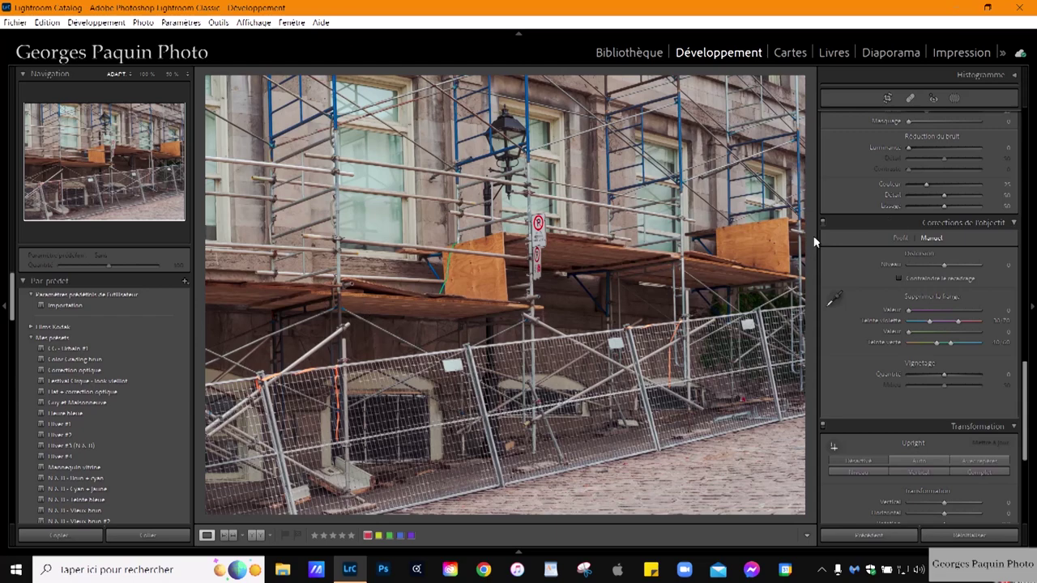
scroll(843, 252, "down", 4)
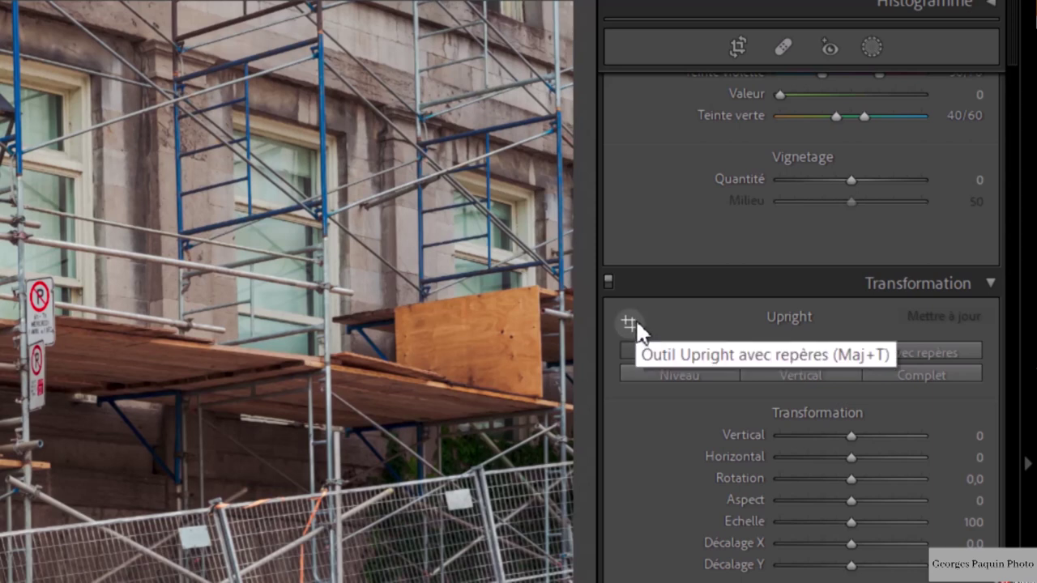
- Draw Guided Upright lines along the right and left scaffold poles and the lamp post
left_click(636, 321)
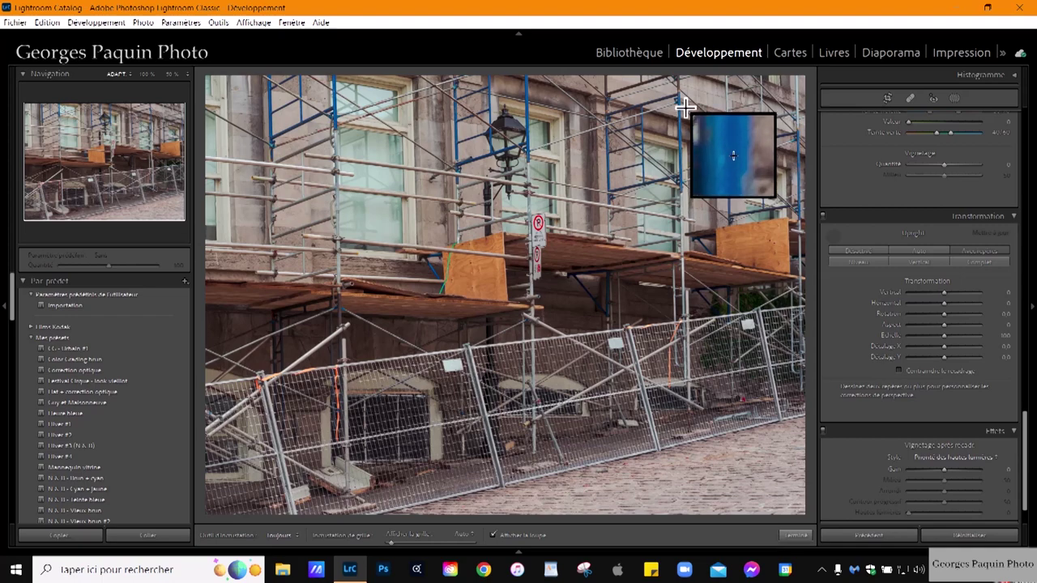
mouse_move(680, 102)
left_mouse_down()
mouse_move(688, 280)
mouse_move(683, 273)
left_mouse_up()
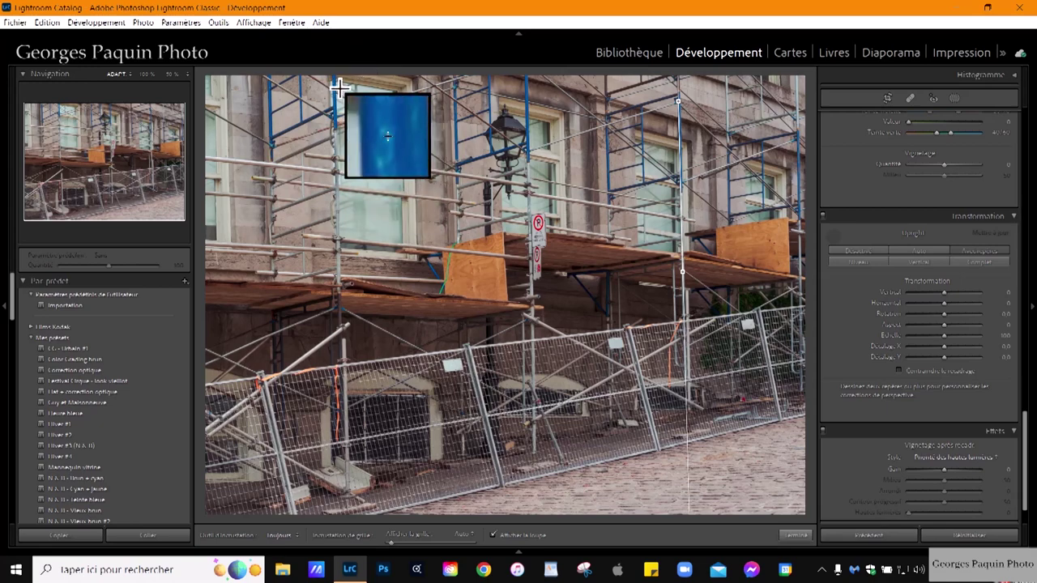
mouse_move(339, 84)
left_mouse_down()
mouse_move(349, 371)
mouse_move(344, 306)
left_mouse_up()
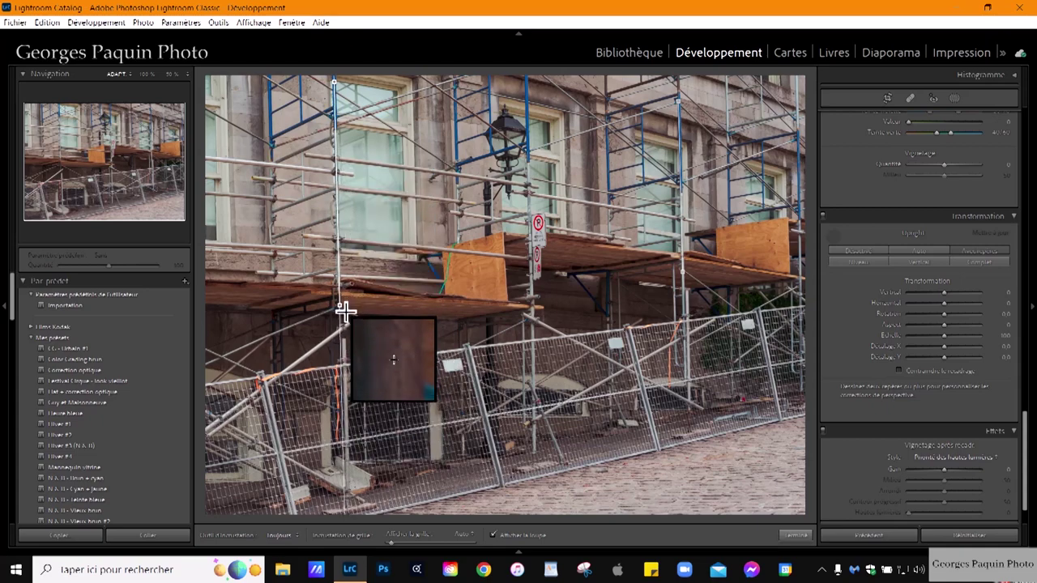
left_click_drag(344, 306, 344, 306)
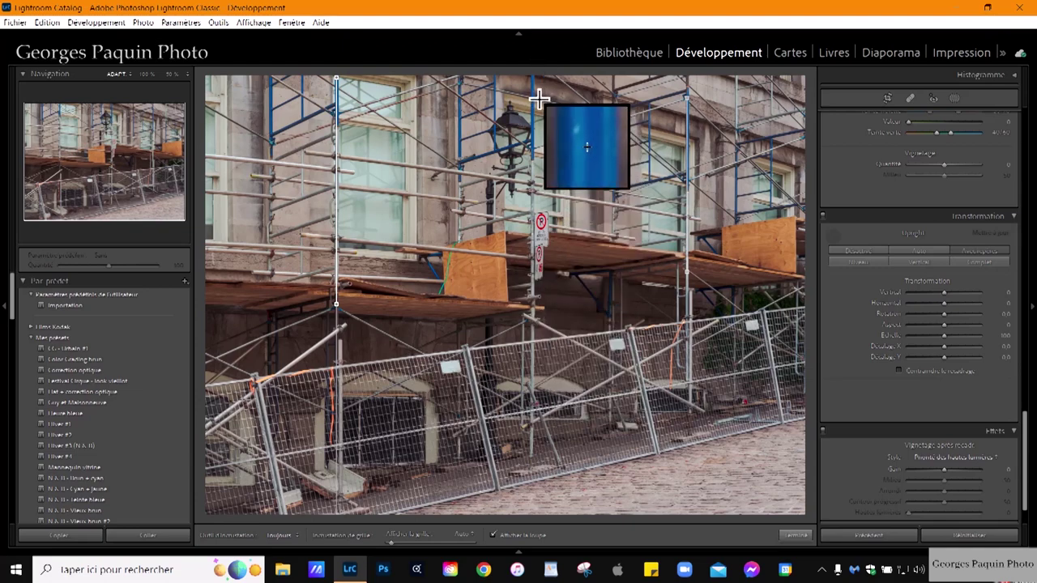
mouse_move(532, 93)
left_mouse_down()
mouse_move(538, 330)
mouse_move(532, 324)
left_mouse_up()
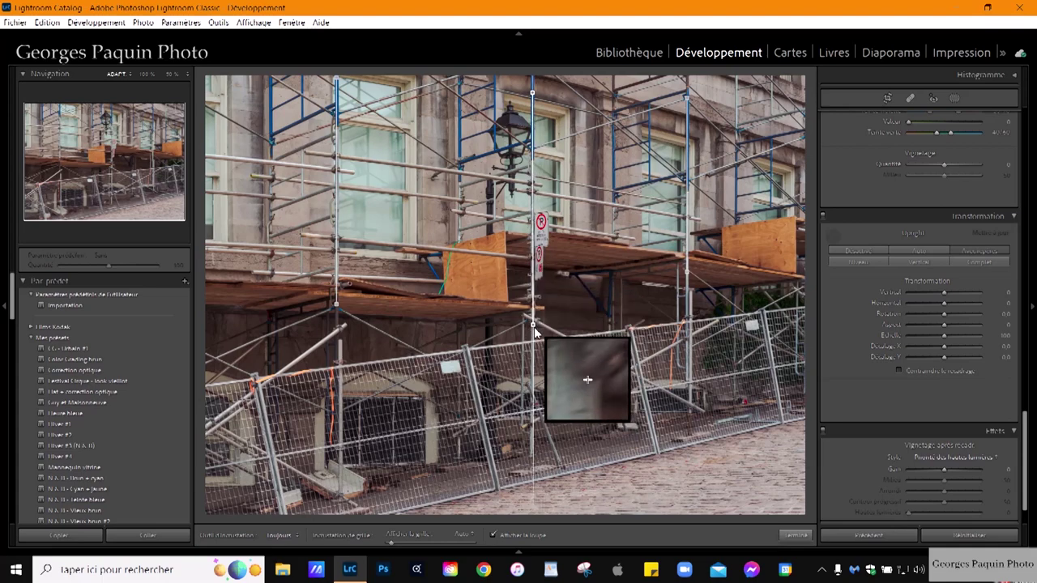
left_click(797, 534)
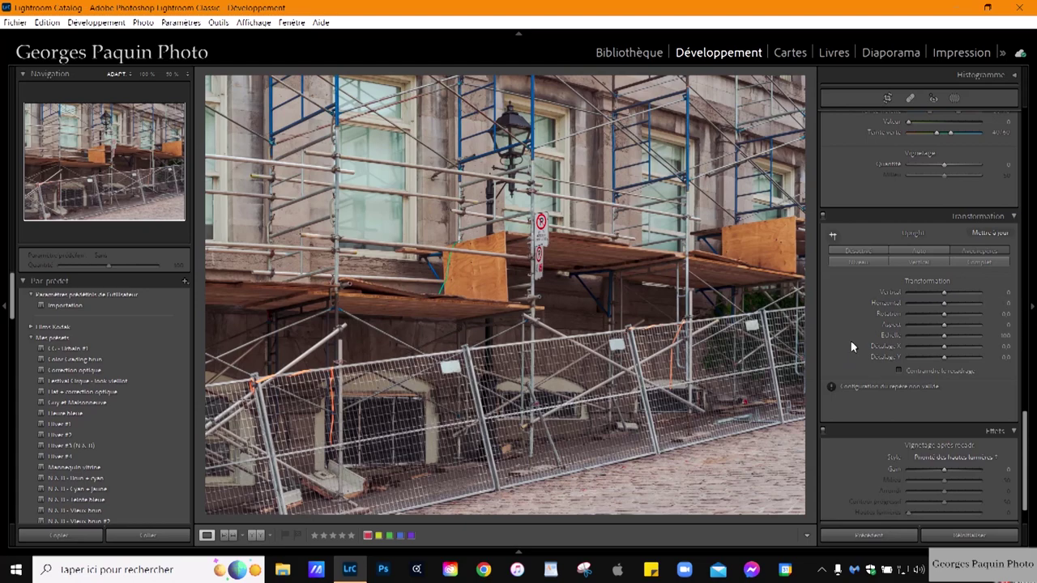
- Set post-crop vignetting to amount -13, midpoint 55, roundness -15 and feather 70
scroll(847, 340, "up", 5)
scroll(848, 341, "up", 5)
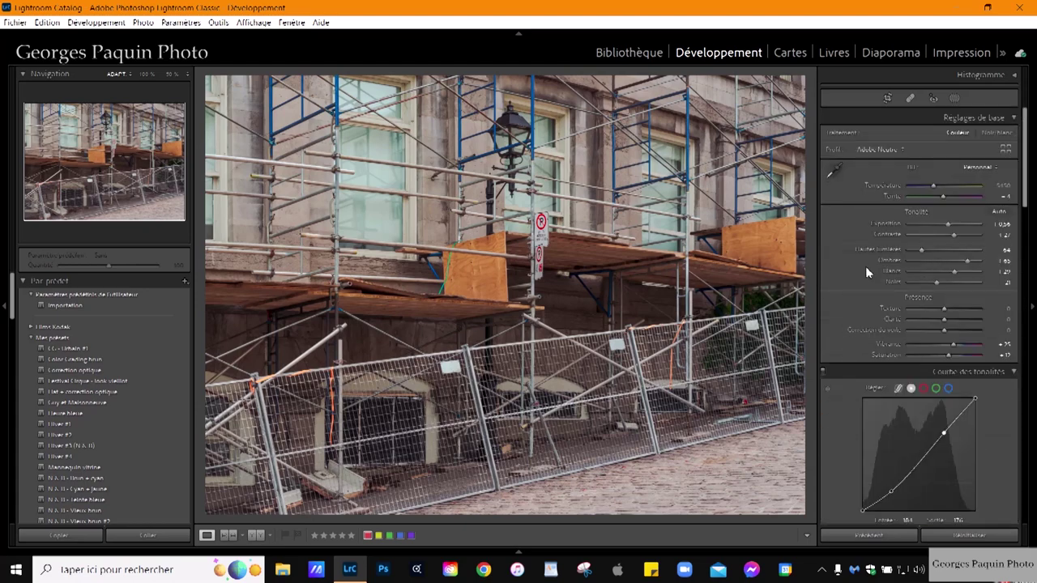
scroll(865, 266, "down", 3)
scroll(865, 266, "up", 3)
scroll(836, 324, "down", 5)
scroll(837, 324, "down", 5)
scroll(836, 324, "down", 5)
scroll(837, 324, "down", 5)
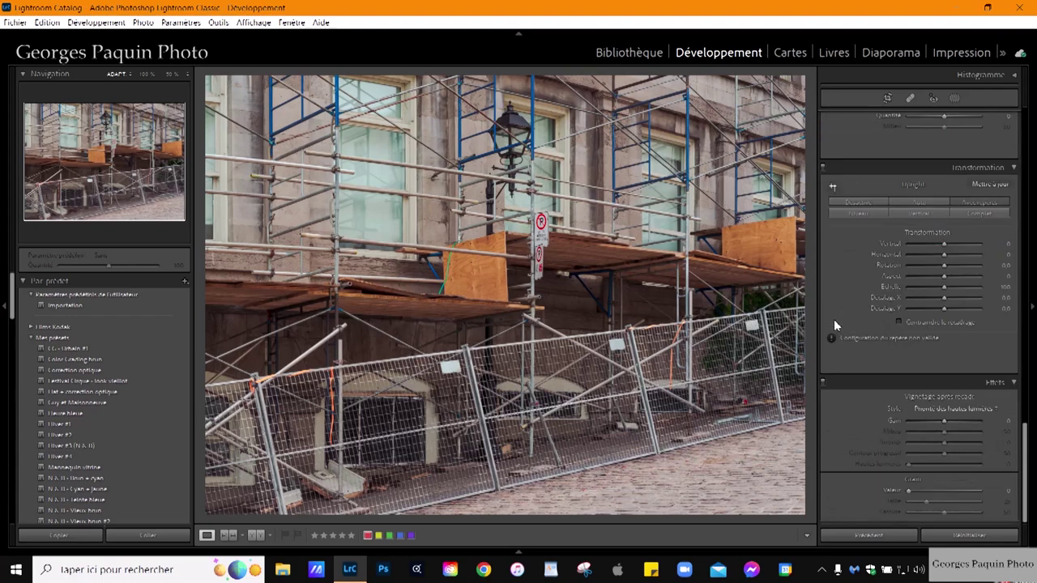
scroll(944, 420, "down", 2)
scroll(946, 441, "down", 3)
scroll(946, 454, "up", 4)
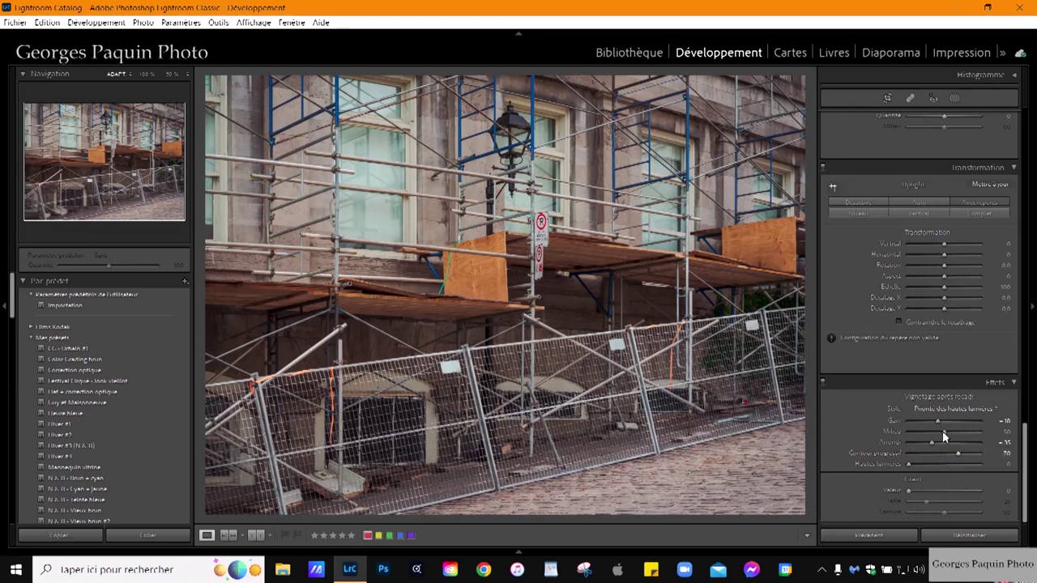
scroll(942, 431, "down", 1)
scroll(942, 426, "up", 1)
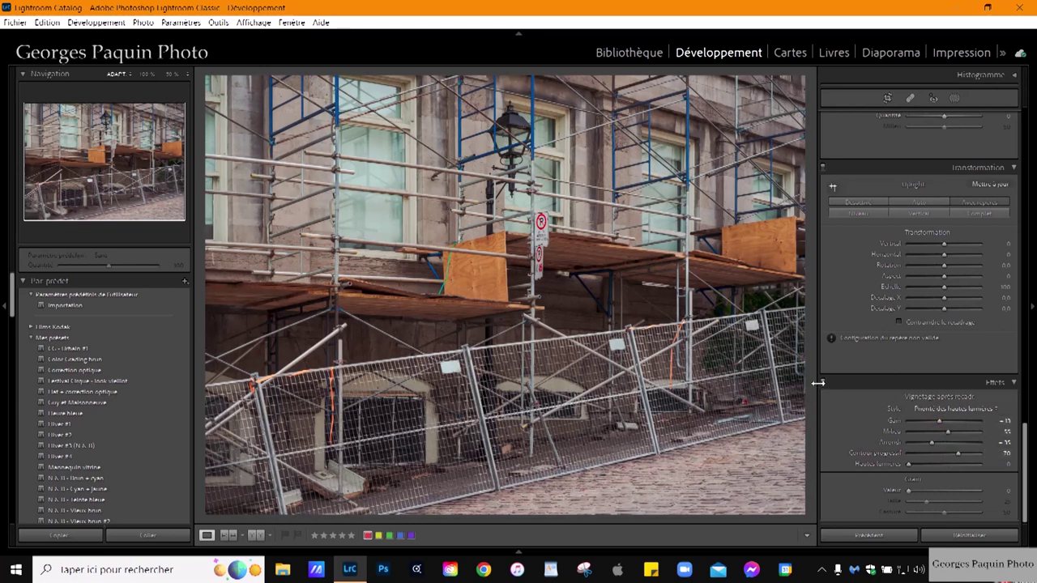
- Compare the photo with the vignette off and on, then bring up the mask types list
left_click(821, 381)
left_click(821, 381)
left_click(956, 97)
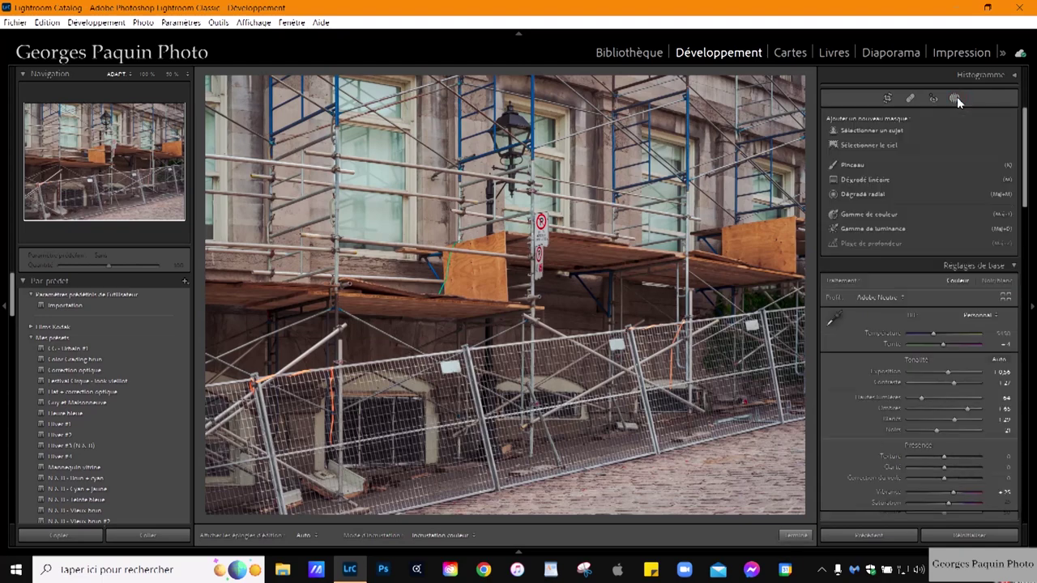
- Draw a linear gradient mask over the lower cobblestones and hide the mask overlay
left_click(877, 179)
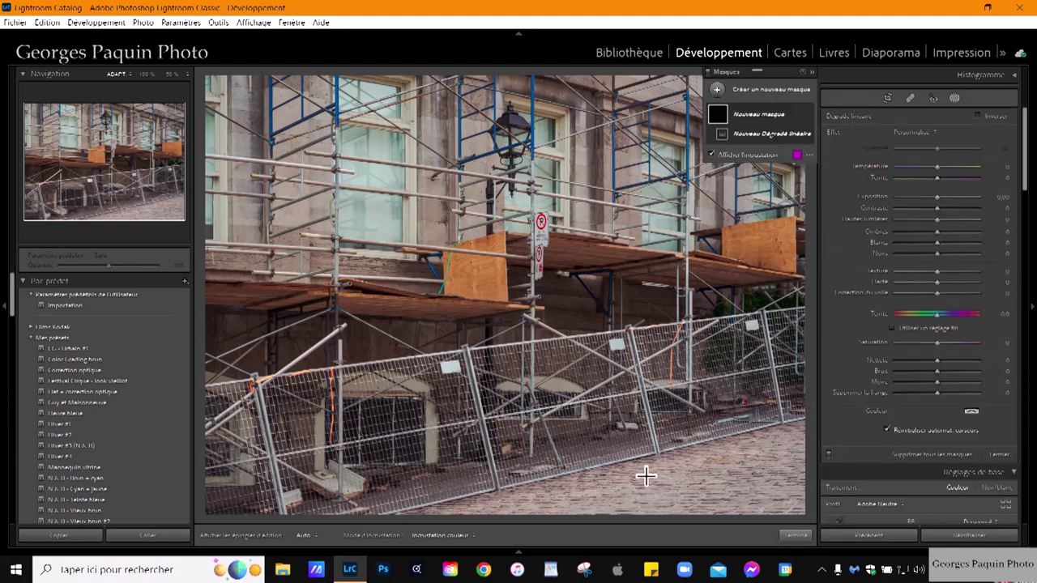
left_click_drag(632, 456, 632, 430)
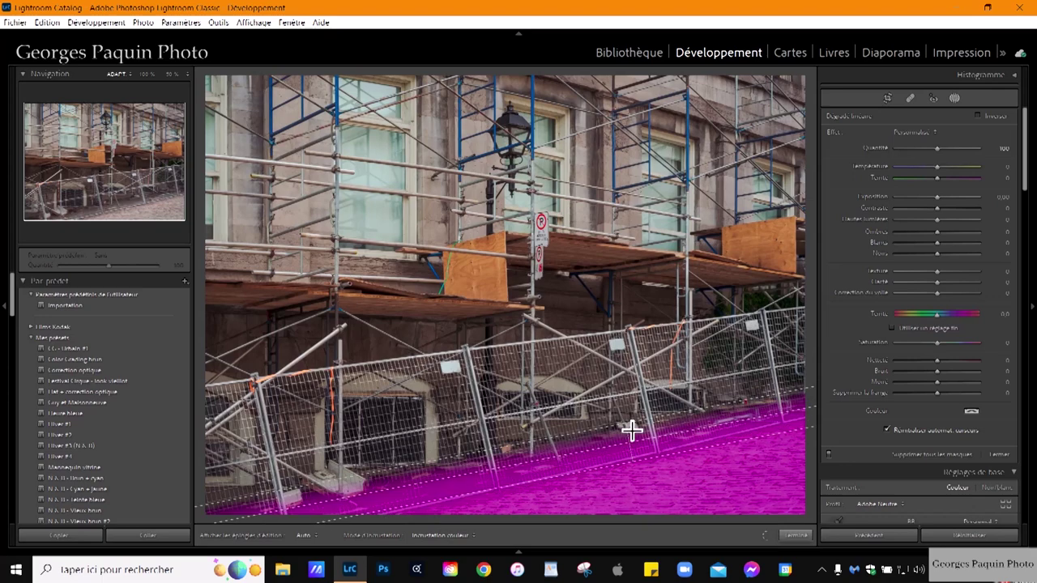
left_click_drag(632, 446, 640, 460)
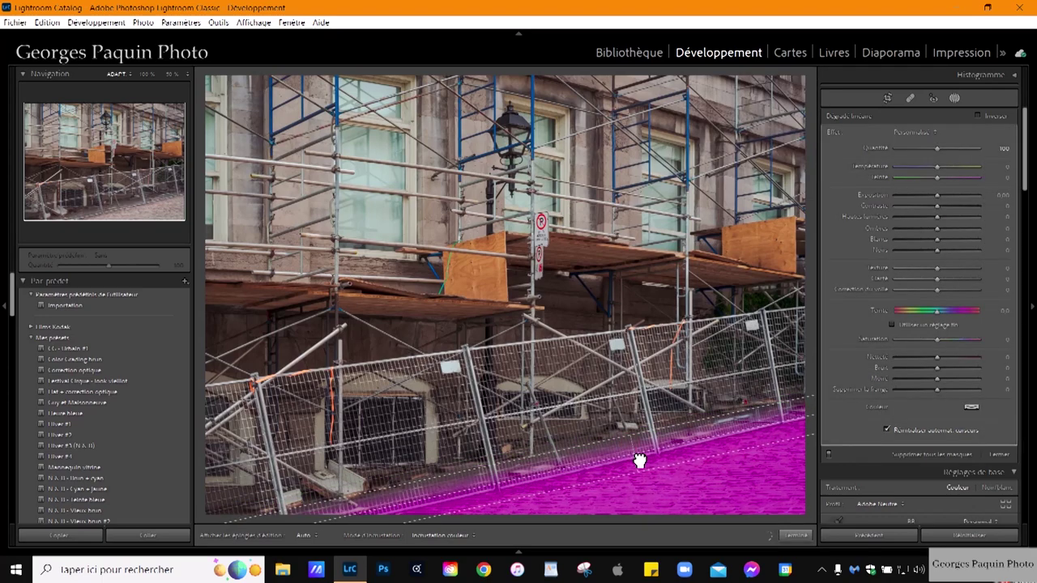
left_click(764, 167)
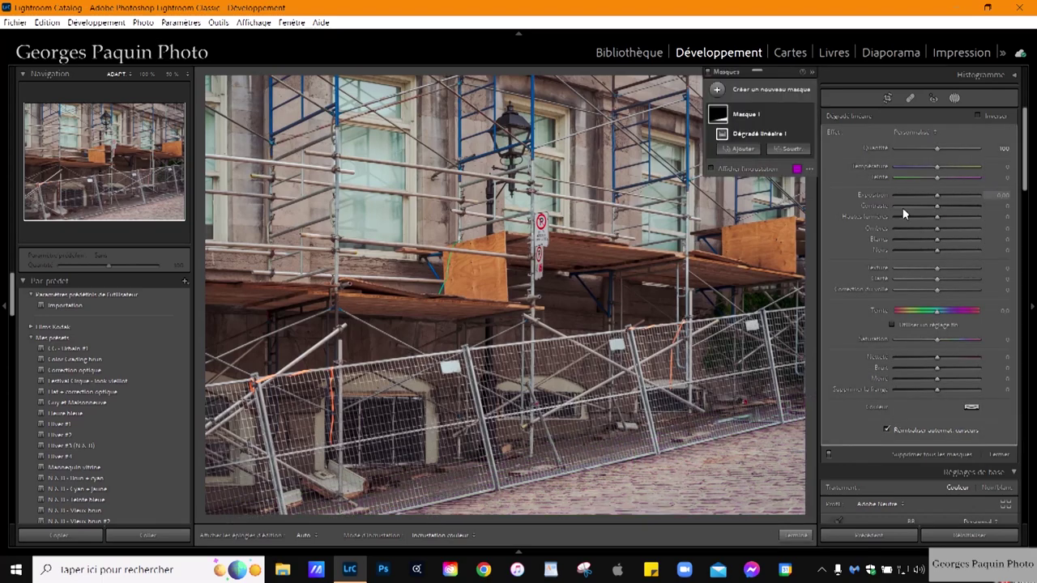
- Give the mask Exposure -0.11, Highlights -31, Whites 14, Clarity 34, deeper blacks, and Contrast reset to 0
left_click_drag(938, 195, 934, 196)
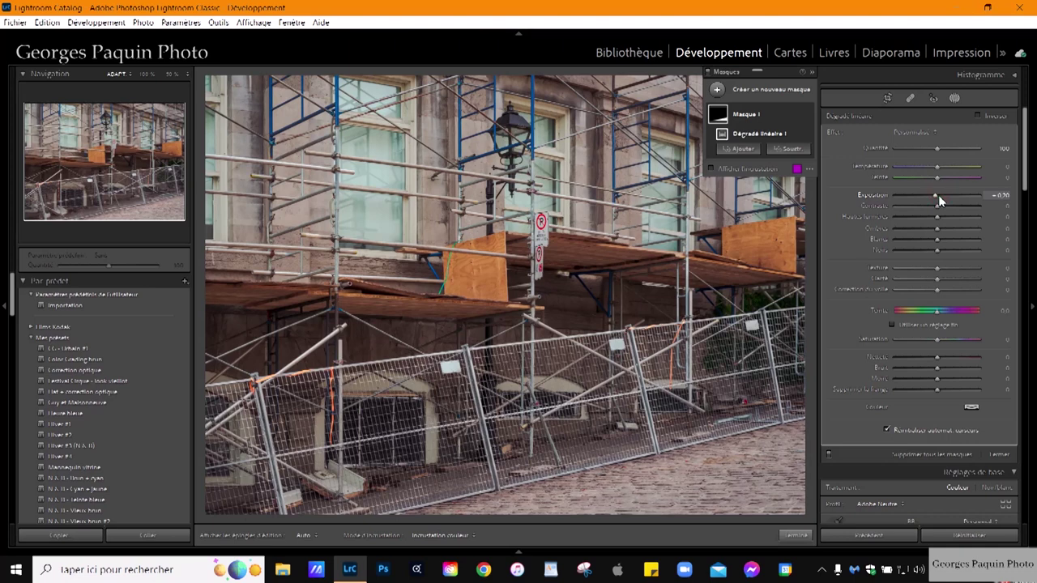
left_click_drag(936, 251, 929, 251)
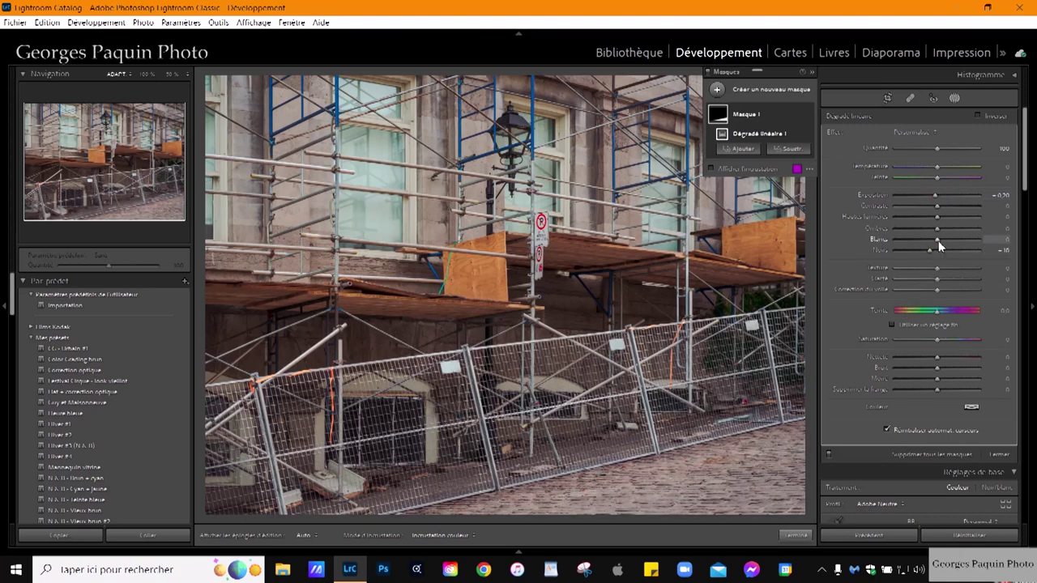
left_click_drag(938, 240, 944, 241)
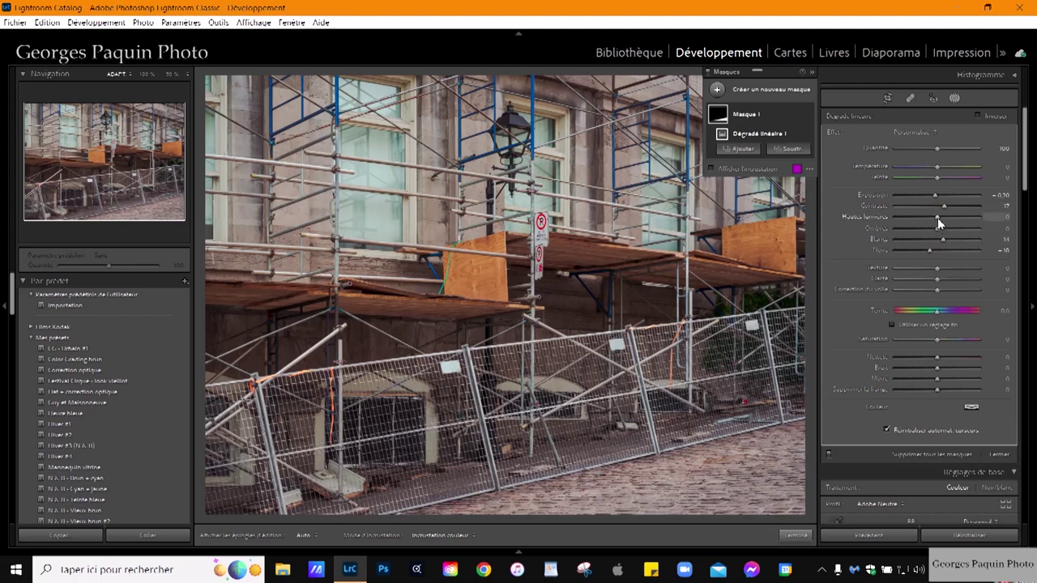
left_click_drag(931, 224, 929, 225)
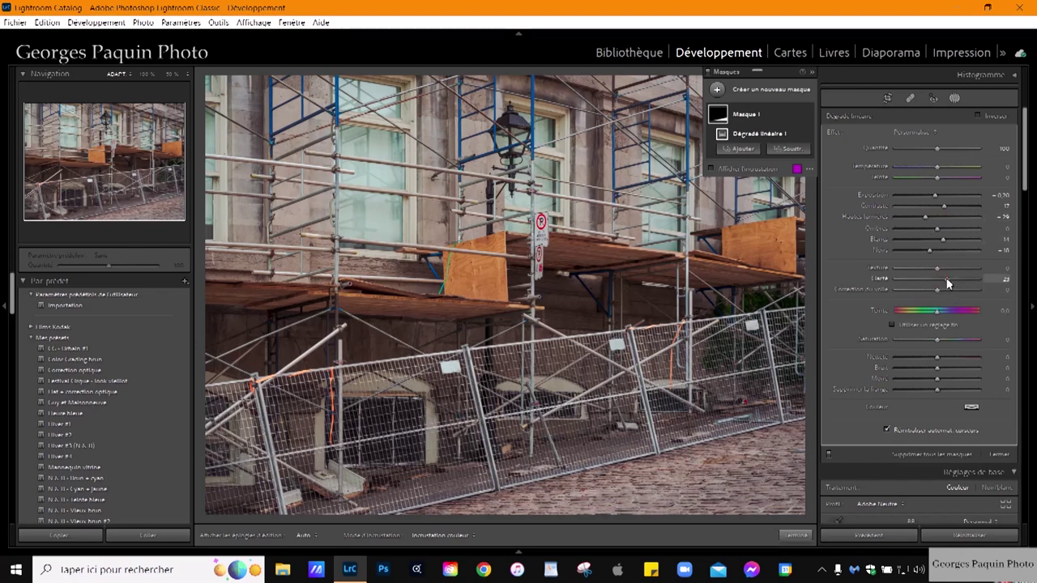
left_click_drag(952, 280, 954, 280)
left_click_drag(936, 195, 938, 195)
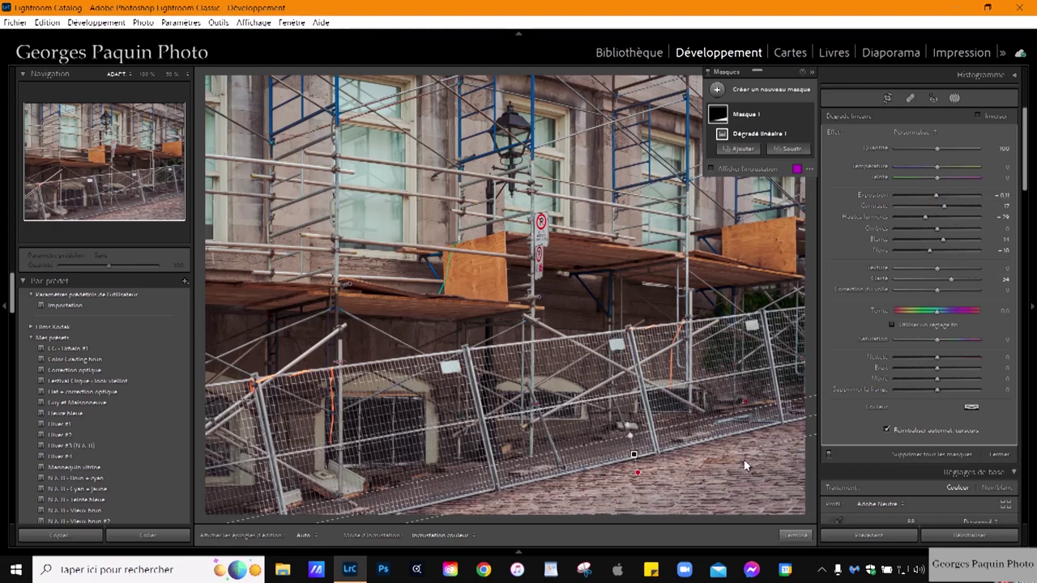
double_click(944, 209)
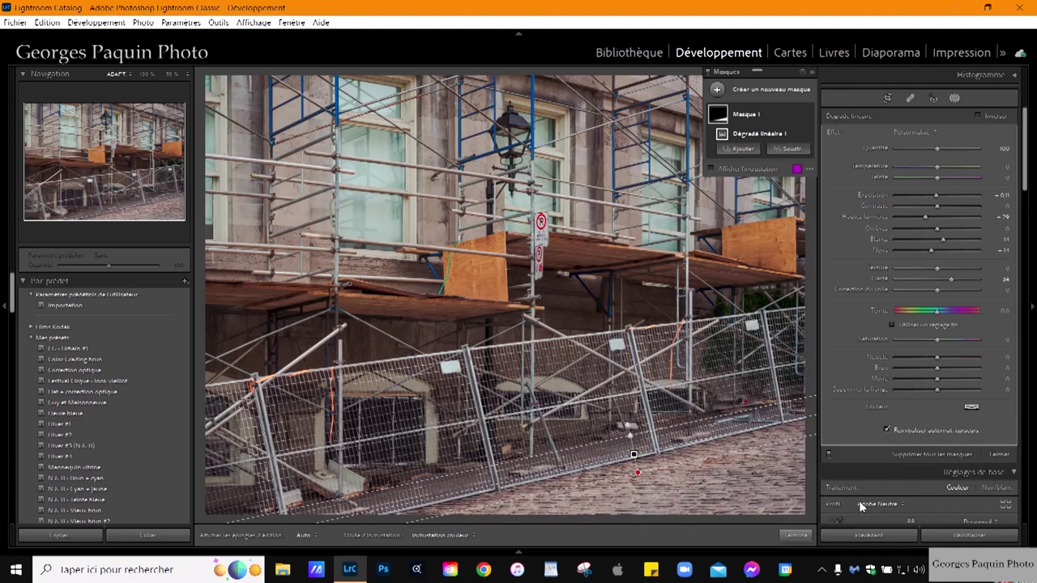
left_click(795, 536)
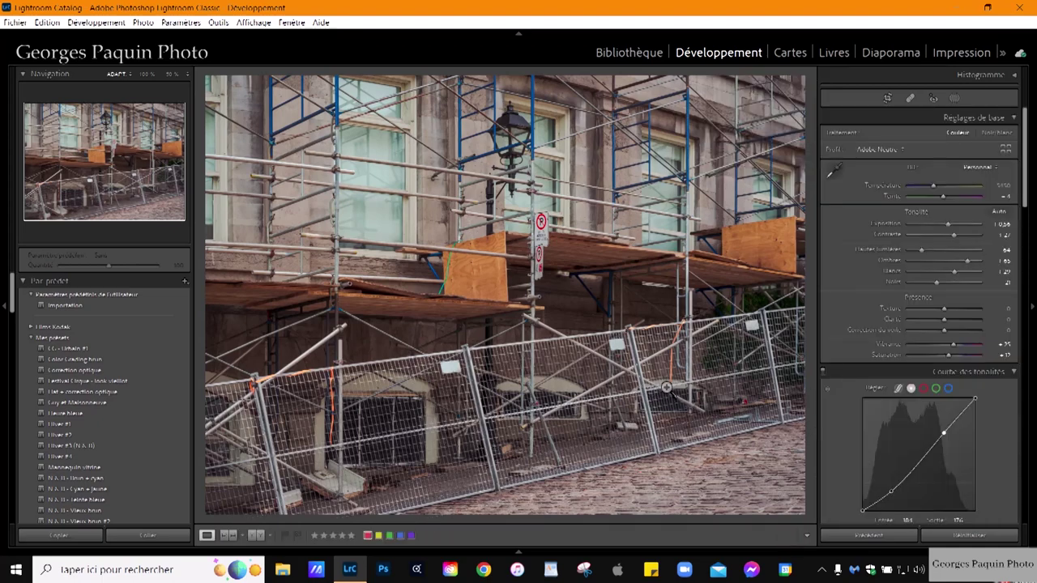